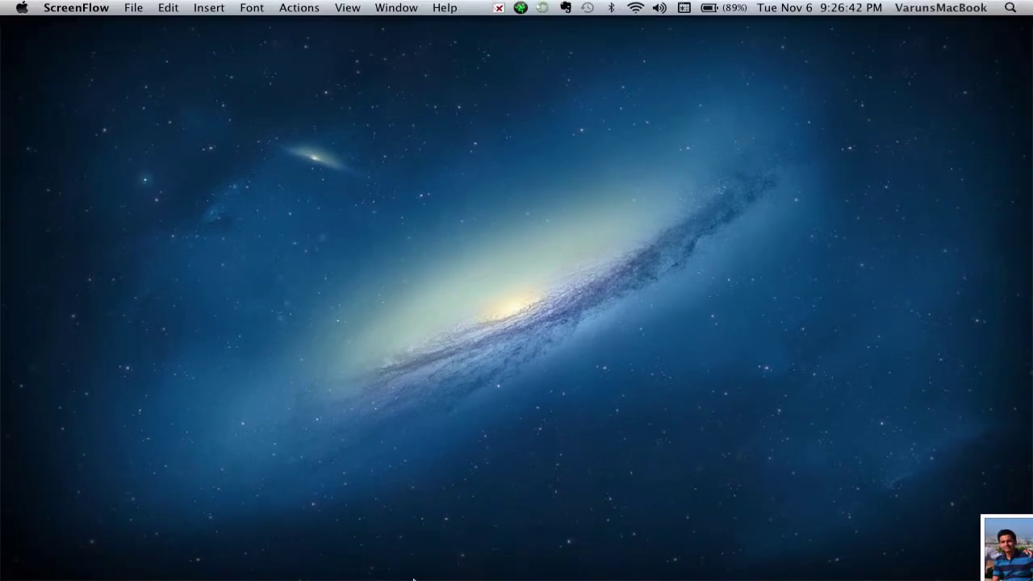
Launch Pixelmator with the portrait 'Screen Shot 2012-11-06 at 7.15.12 PM.png' loaded.
left_click(559, 547)
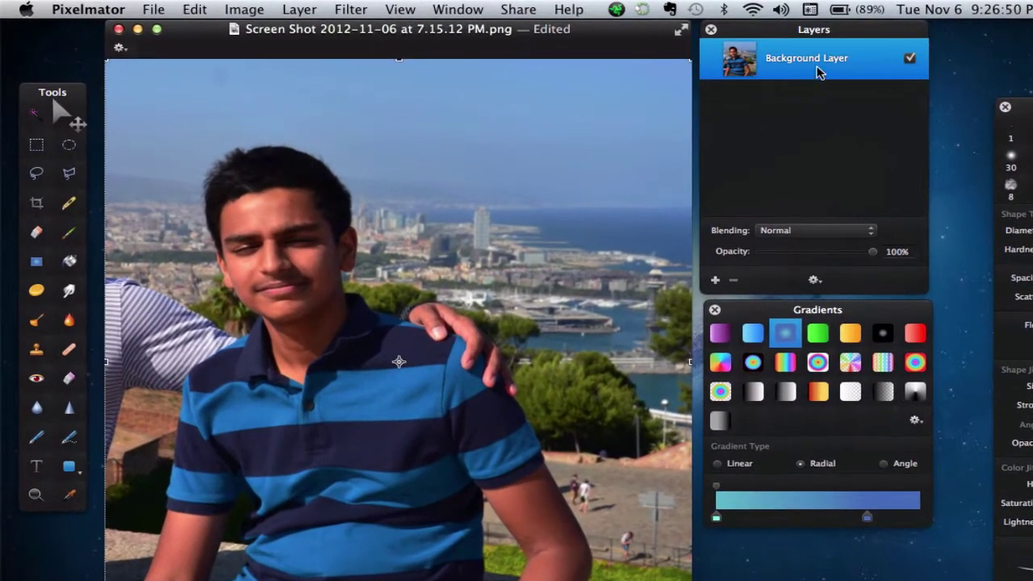
Duplicate Background Layer to create 'Background Layer copy'.
right_click(690, 60)
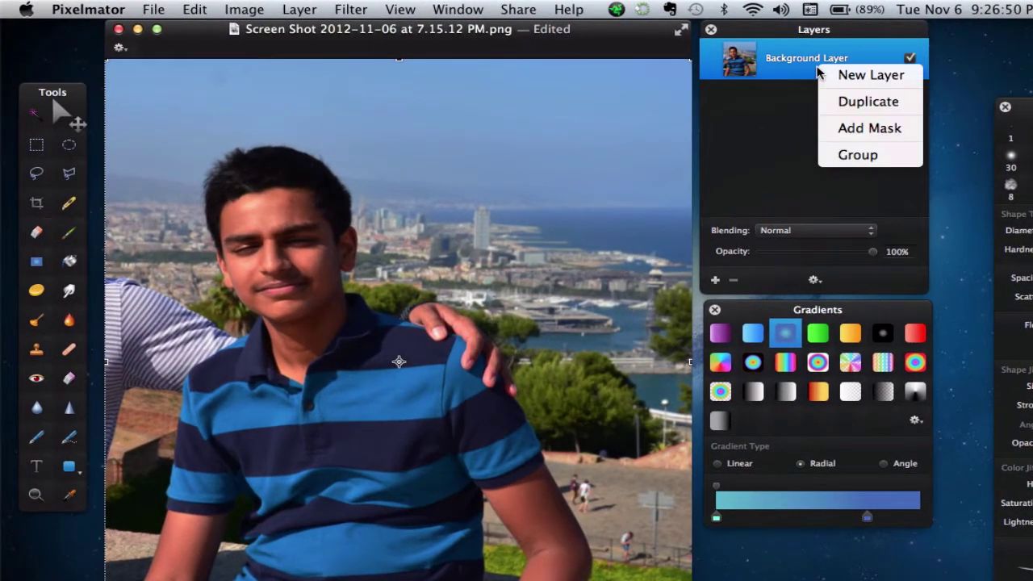
left_click(844, 102)
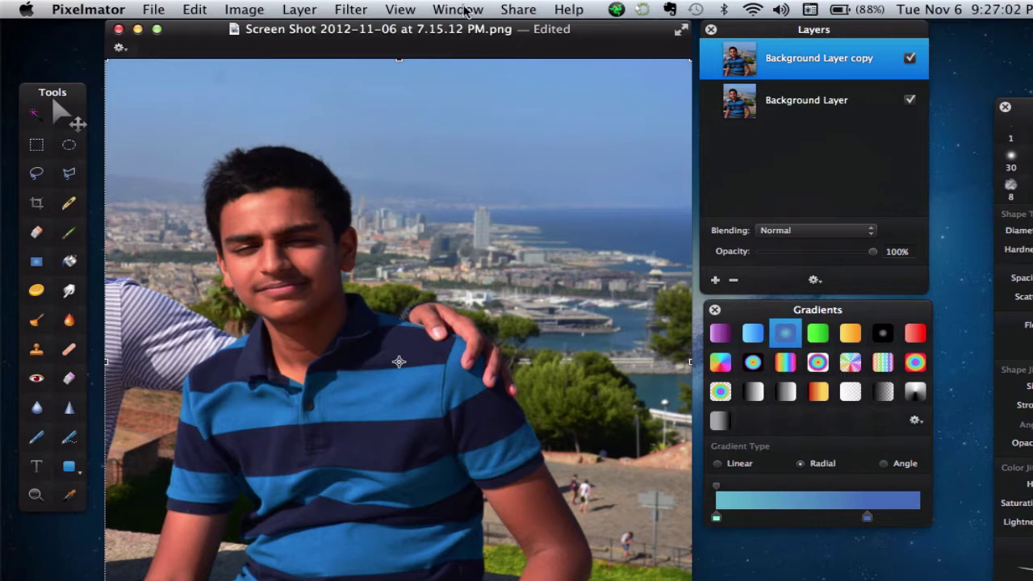
Apply Levels to the copy with the gray point raised to about 60%.
left_click(240, 10)
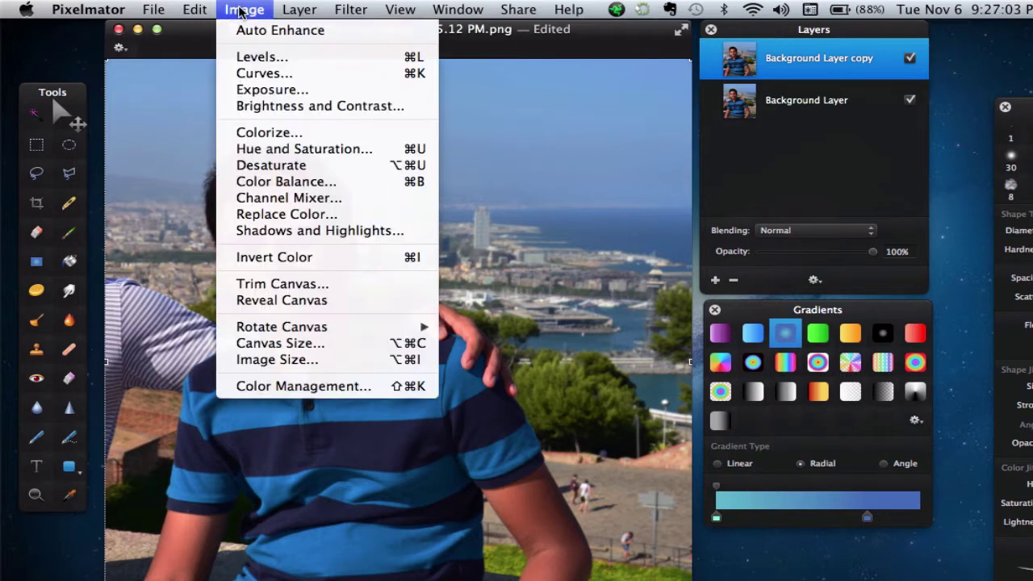
left_click(256, 52)
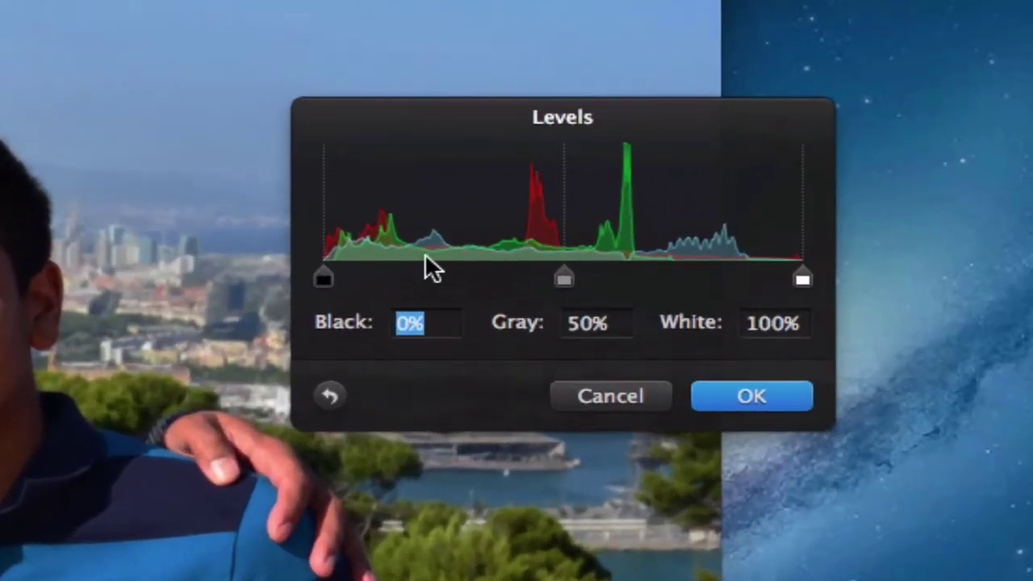
left_click_drag(571, 278, 612, 274)
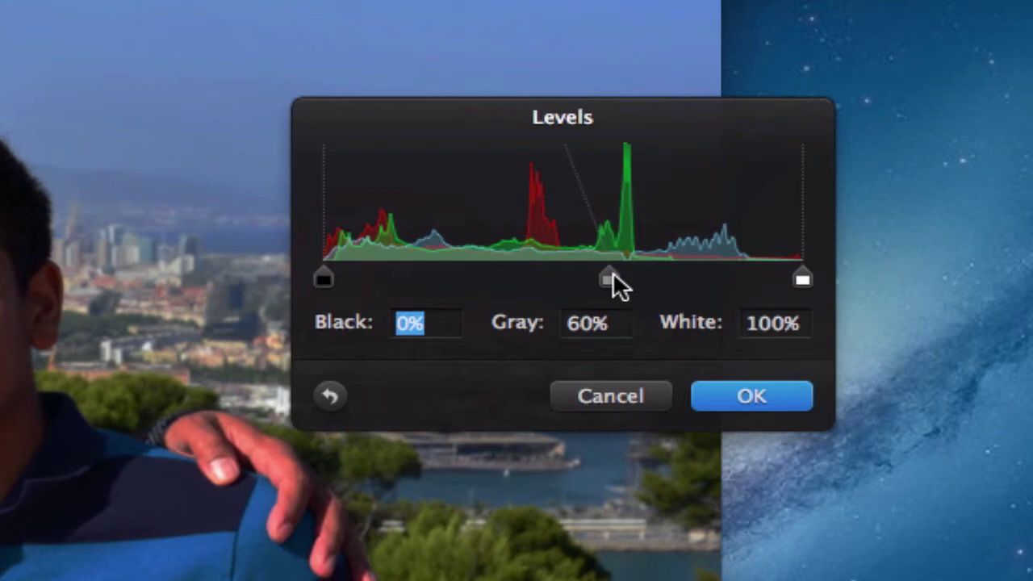
left_click(733, 403)
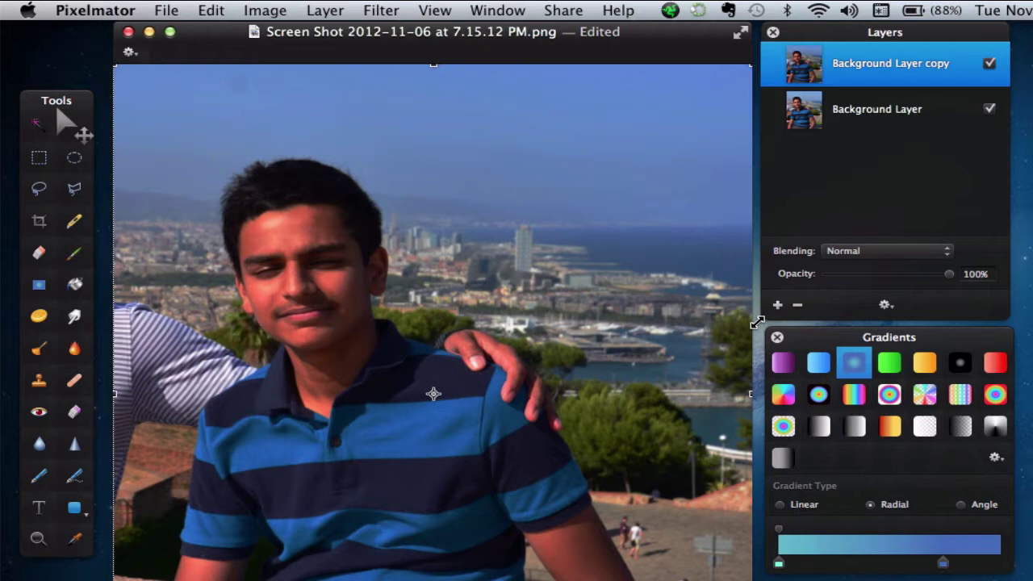
Desaturate the copied layer to black and white and set its Contrast to 50%.
left_click(265, 9)
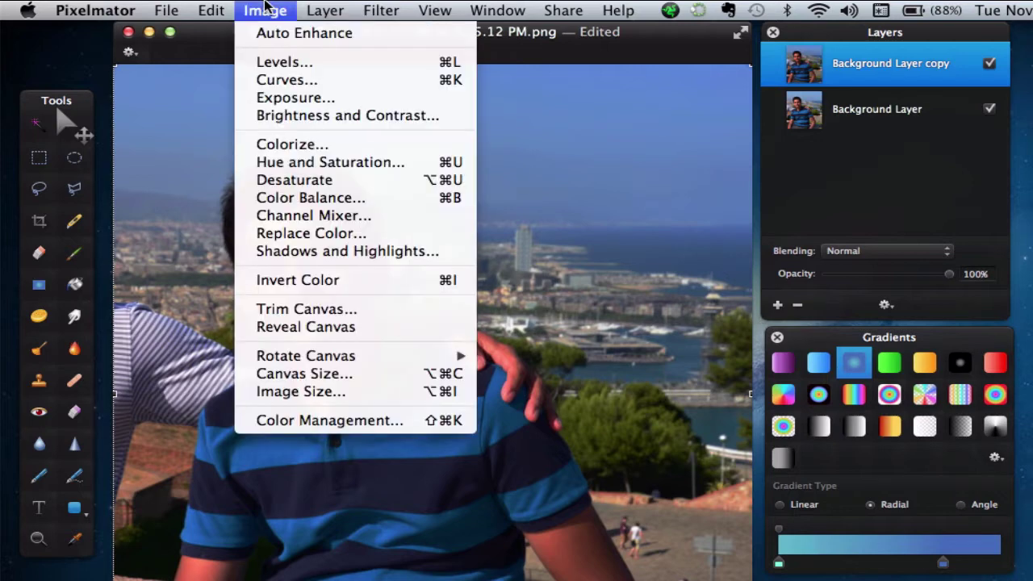
left_click(310, 181)
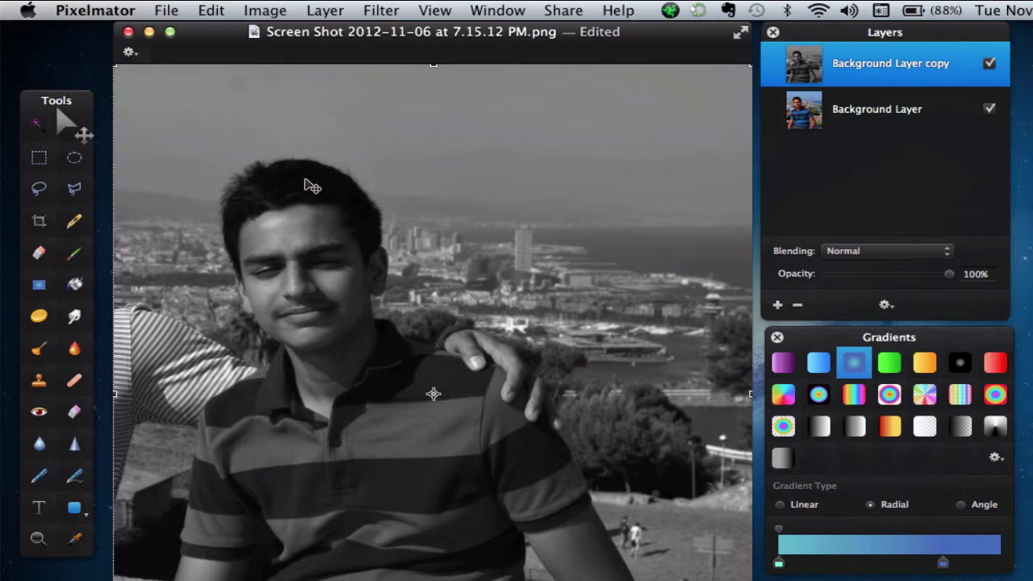
left_click(282, 12)
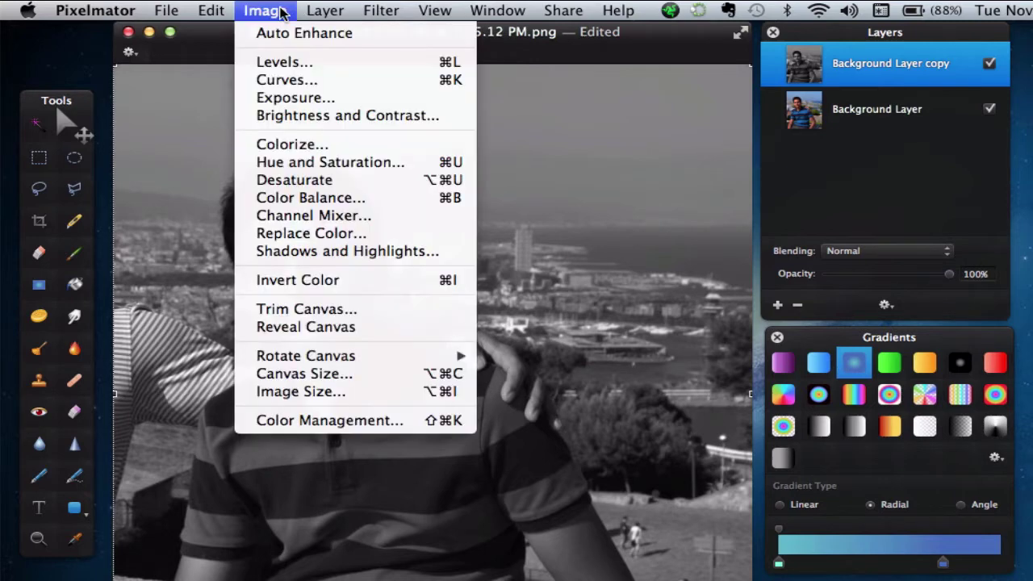
left_click(340, 118)
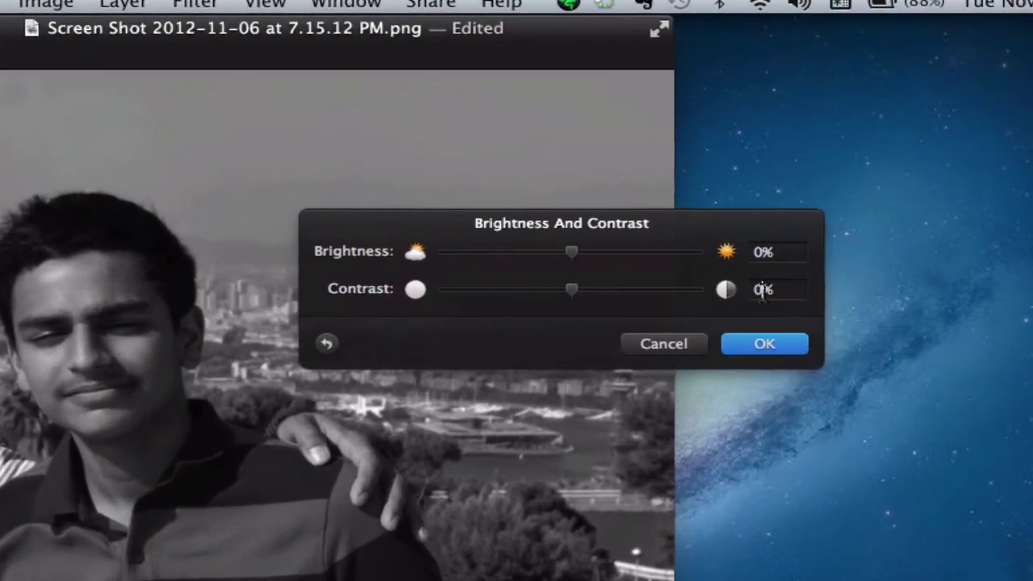
left_click(762, 290)
key("BackSpace")
type("50")
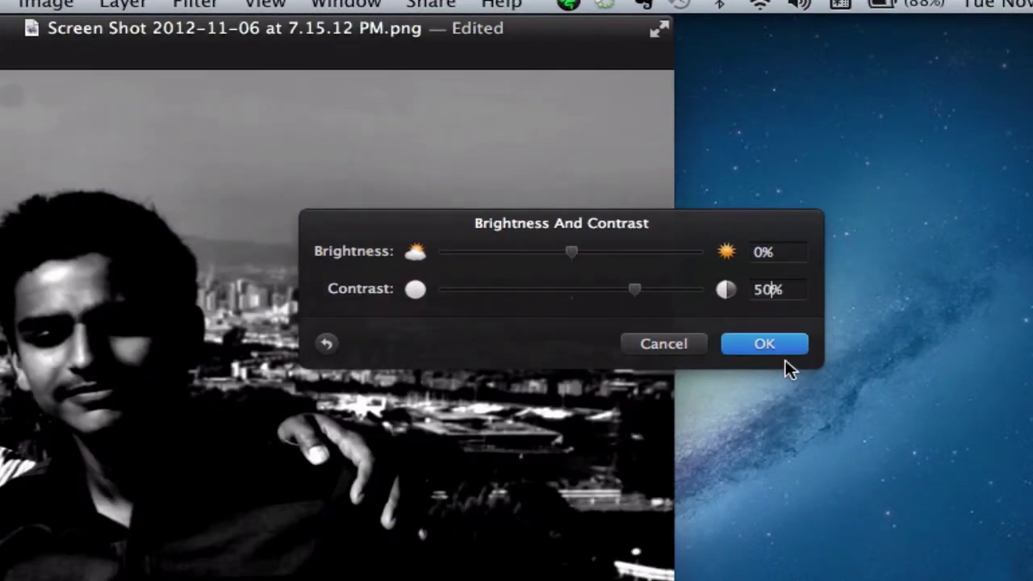
left_click(781, 352)
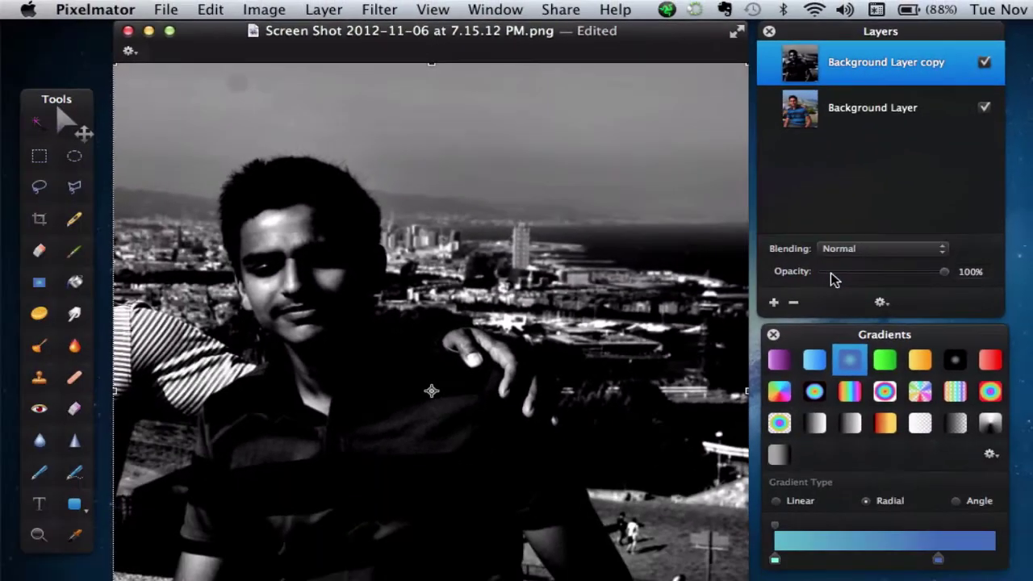
Duplicate the original Background Layer again and move the copy to the top of the stack.
left_click(883, 115)
right_click(883, 115)
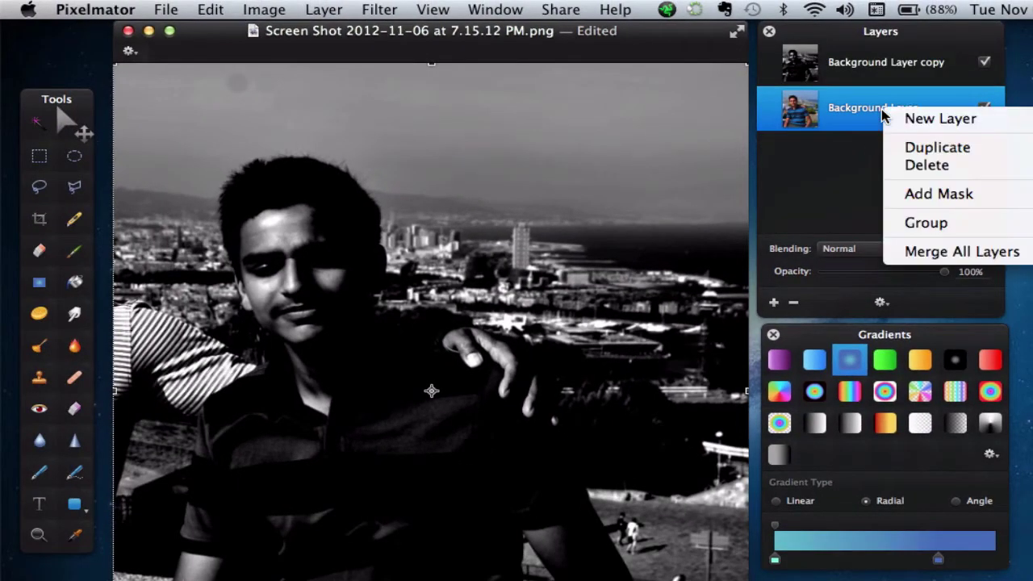
left_click(902, 145)
left_click_drag(901, 127, 902, 62)
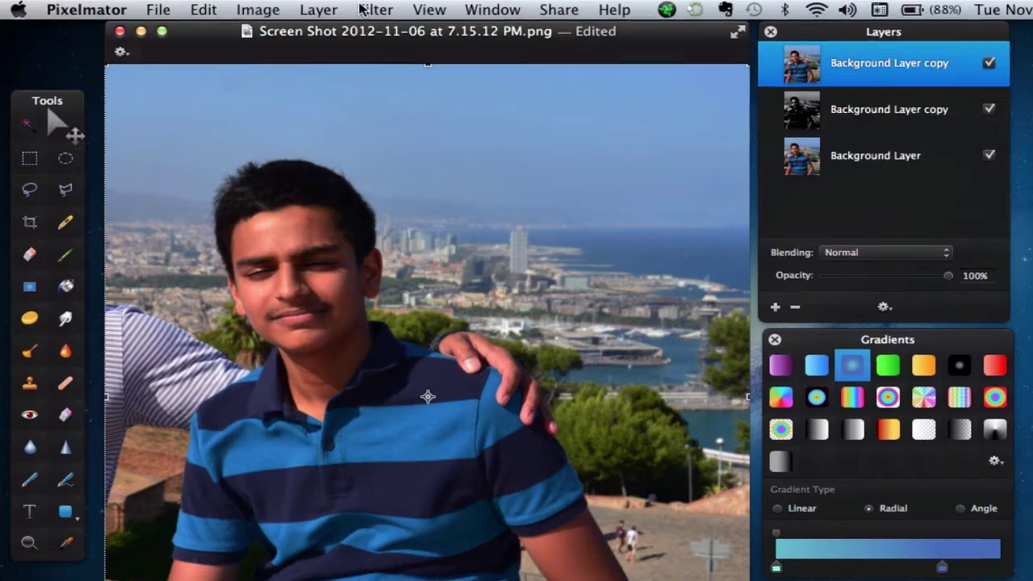
Apply a 10 px Gaussian blur to the top colour copy.
left_click(369, 9)
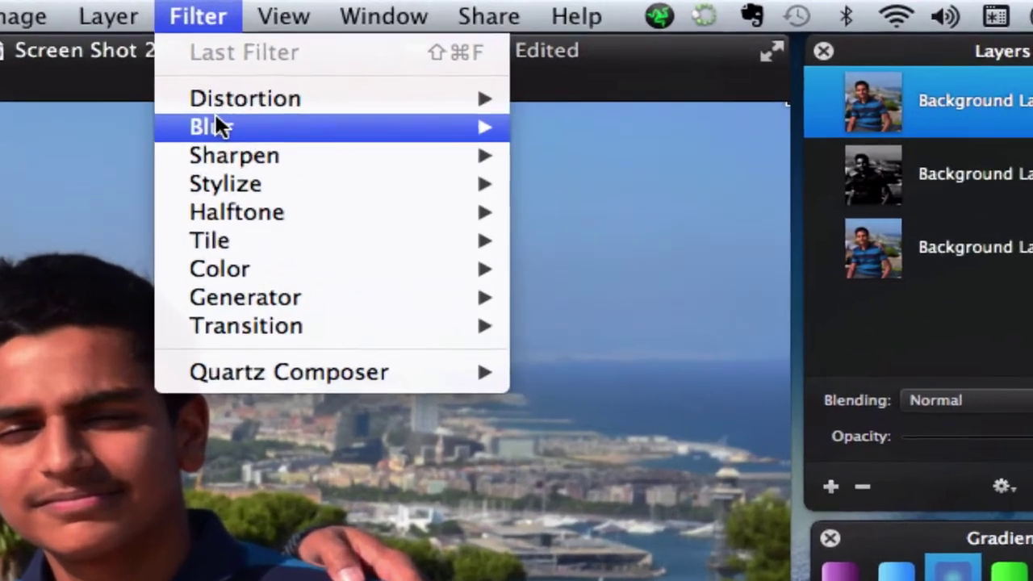
mouse_move(520, 111)
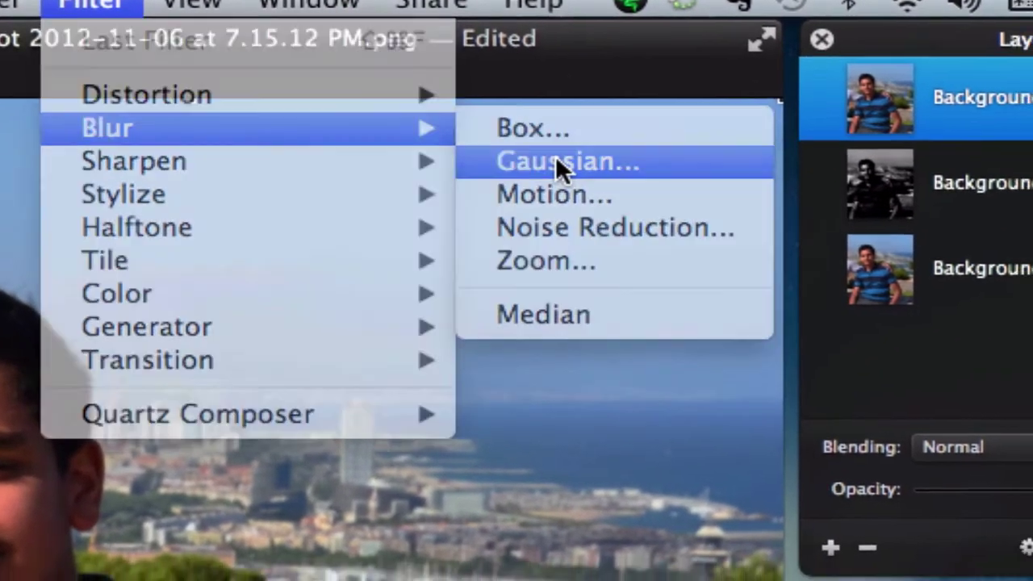
left_click(581, 183)
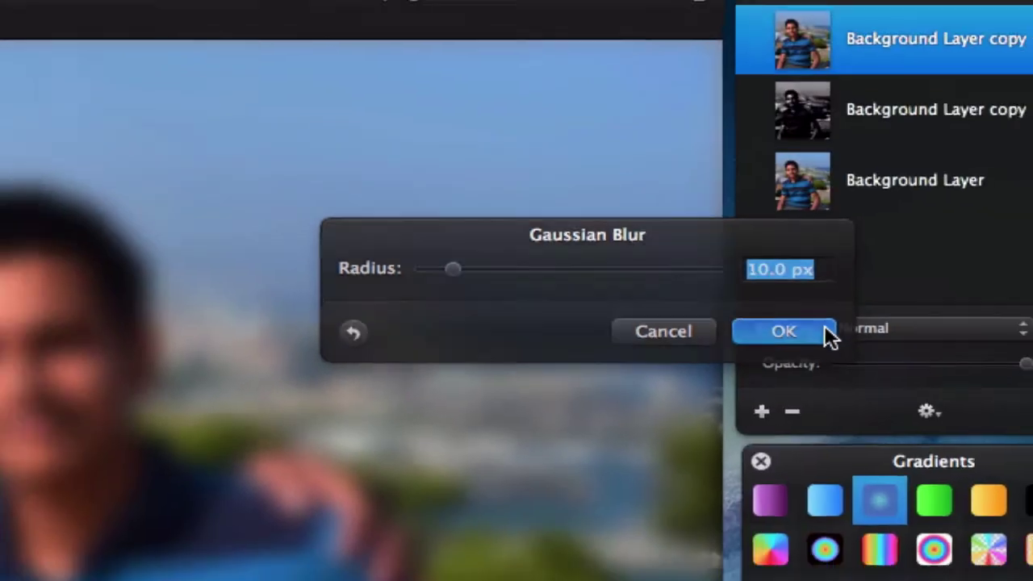
left_click(825, 375)
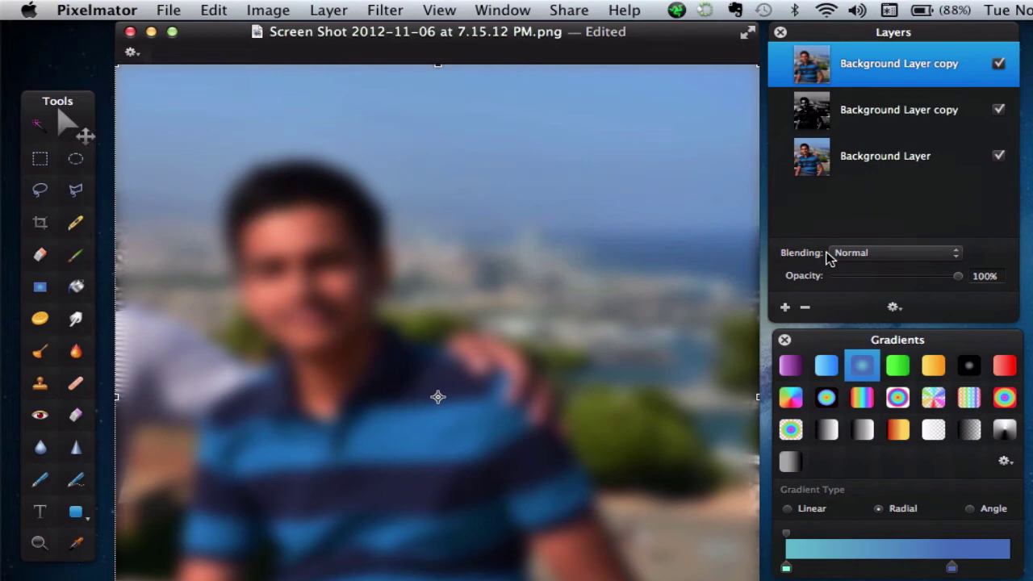
Set the blurred top layer's blending mode to Linear Light.
left_click(834, 255)
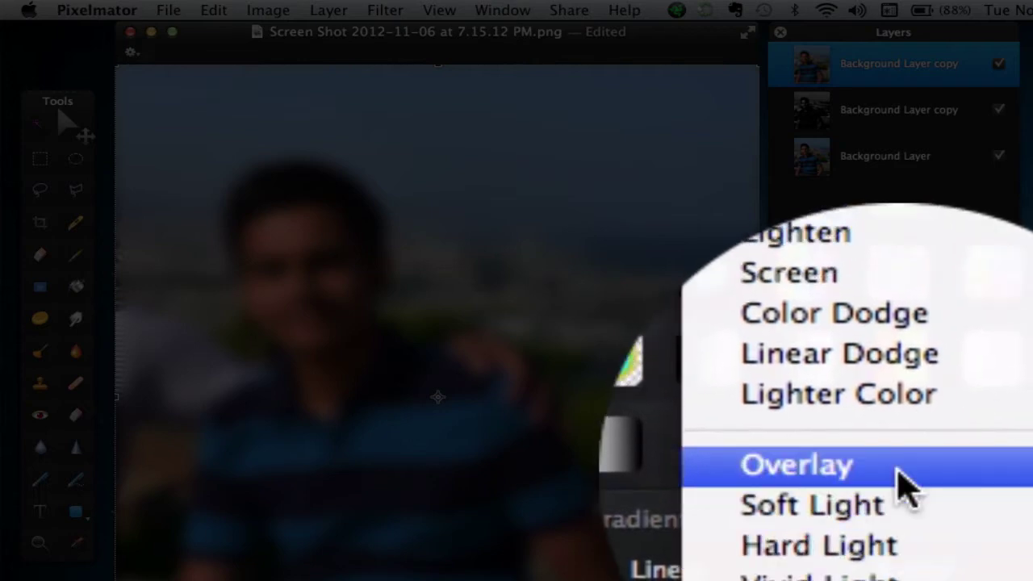
left_click(891, 499)
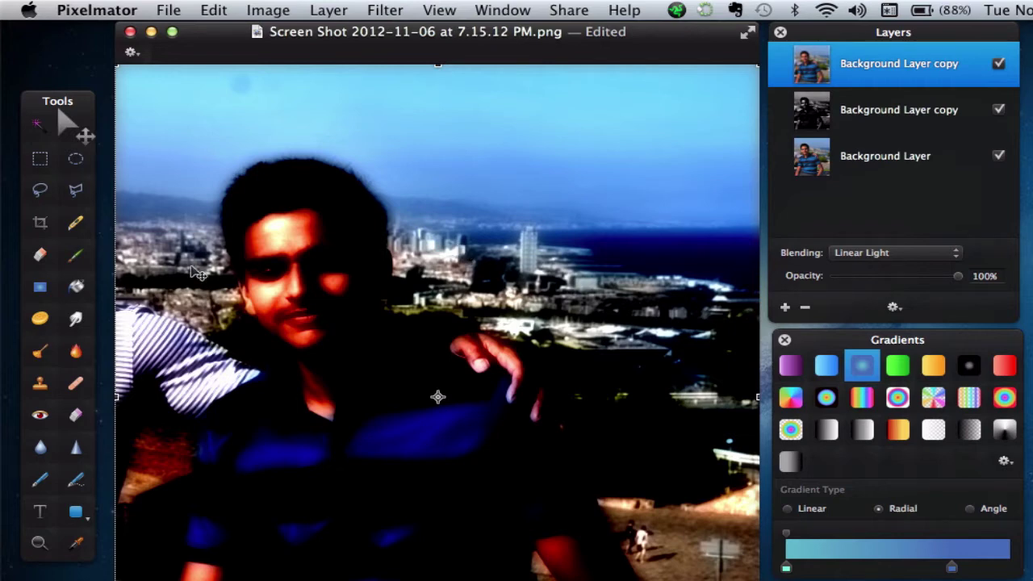
left_click(43, 259)
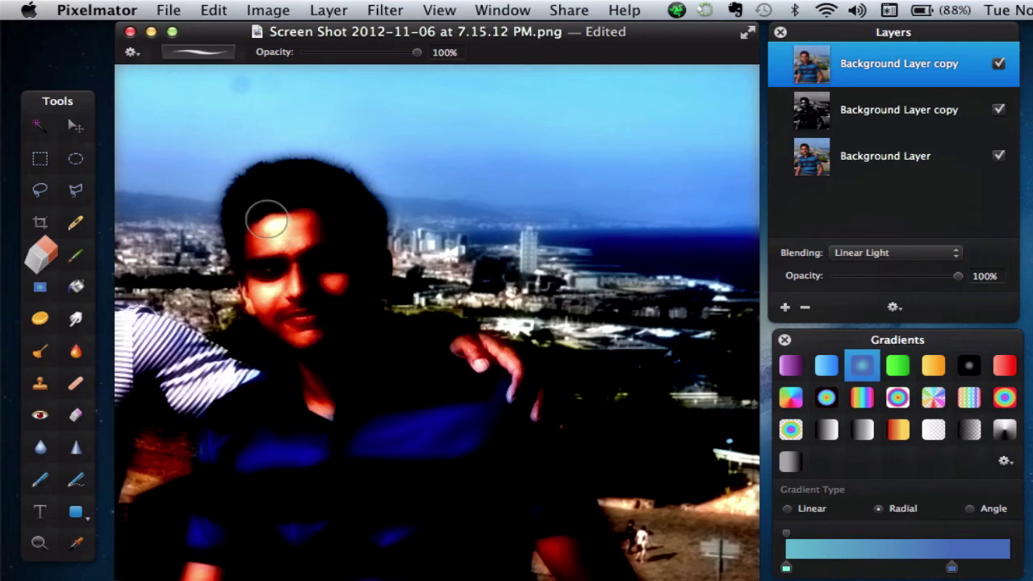
Change the eraser brush to erase the sky and city background from the top layer.
key("[")
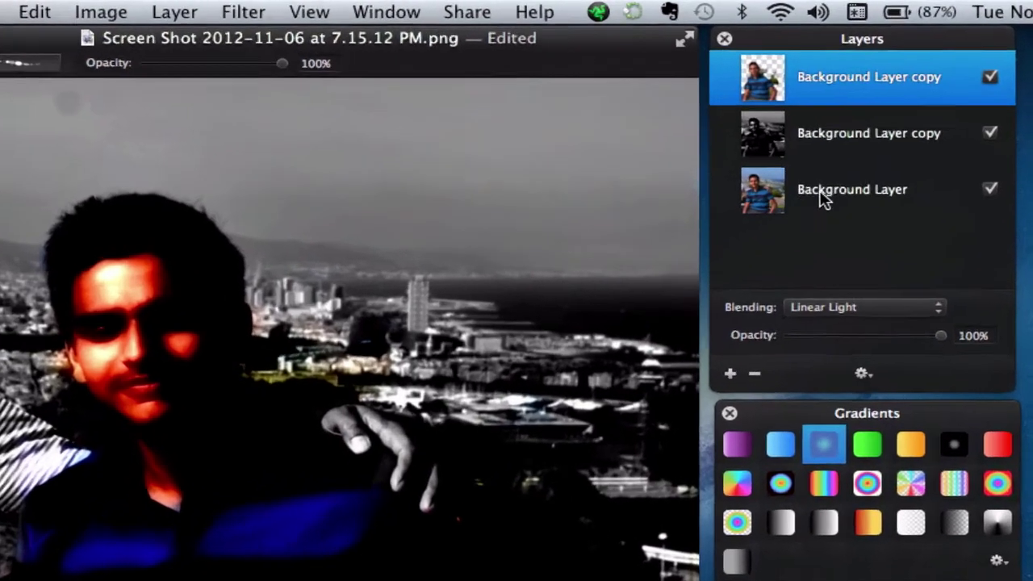
Duplicate Background Layer, move the copy to the top, and blend it with Hard Light.
left_click(860, 160)
right_click(868, 158)
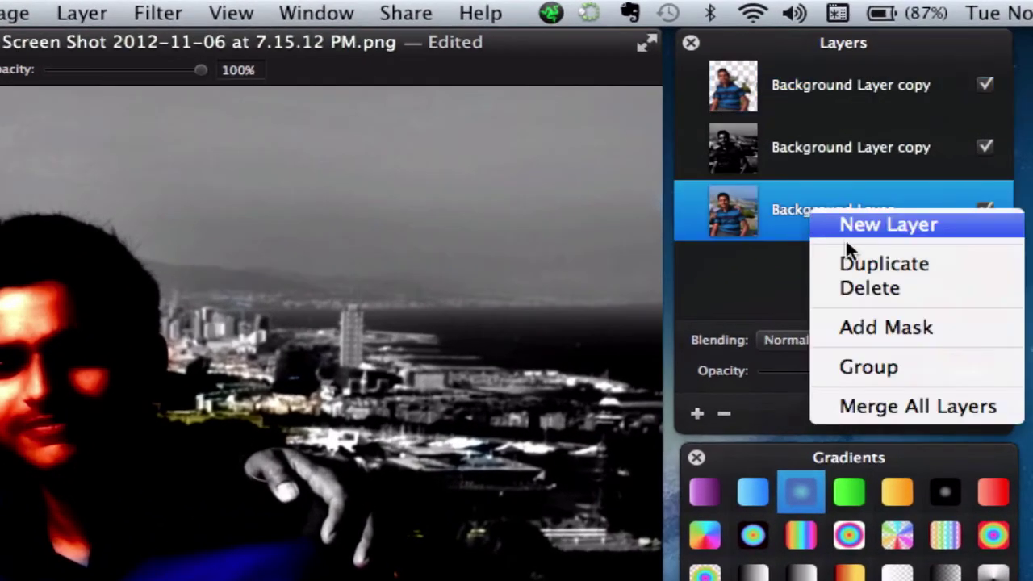
left_click(867, 268)
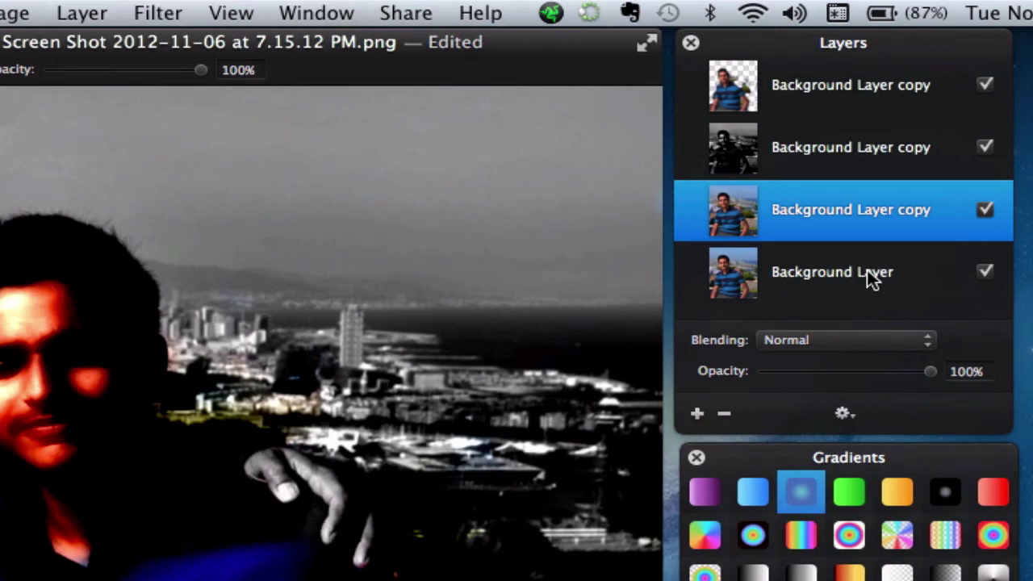
left_click_drag(863, 221, 863, 66)
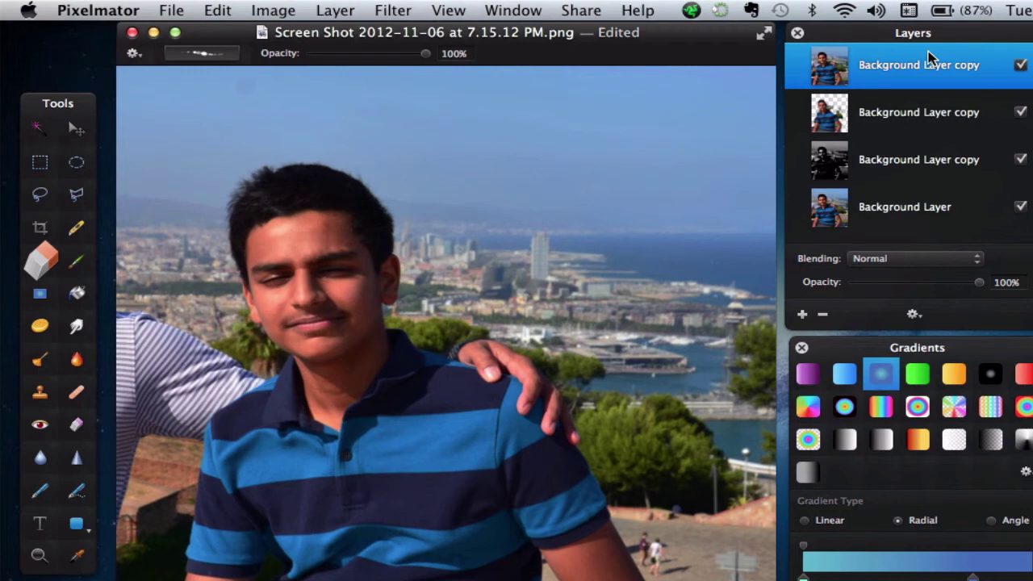
left_click(935, 259)
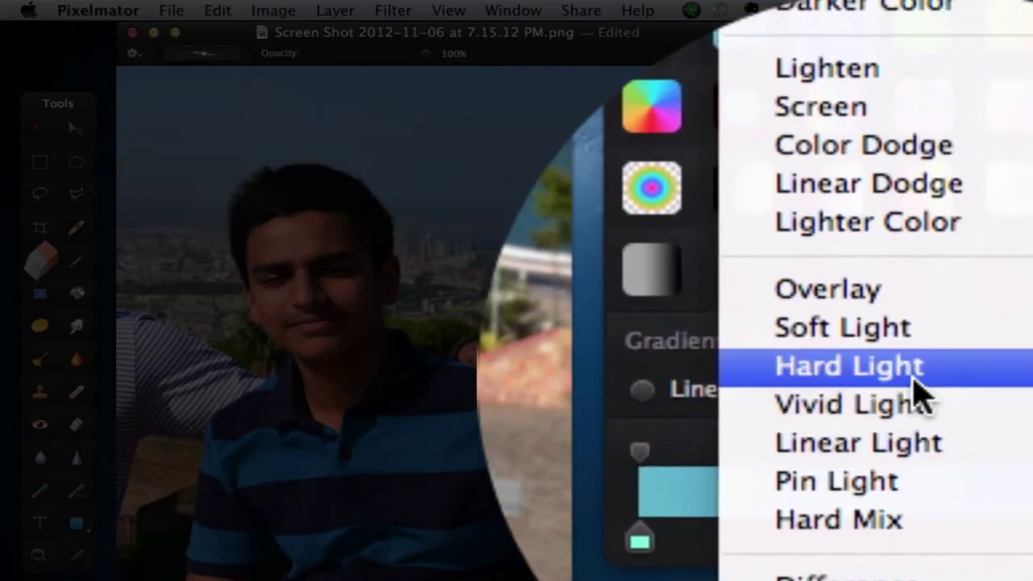
left_click(915, 382)
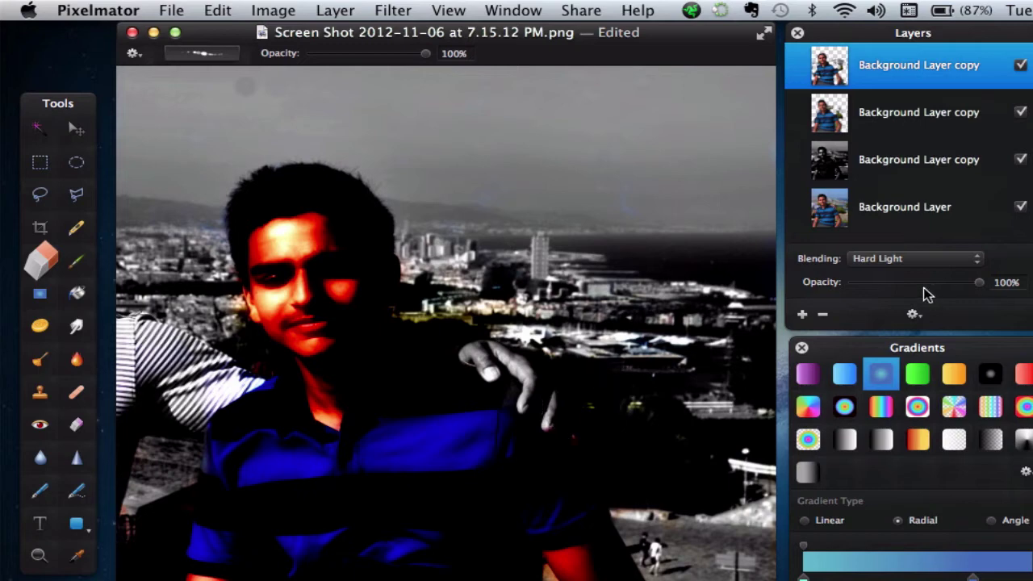
Duplicate Background Layer once more and drag the fresh copy to the top of the stack.
scroll(924, 212, "down", 1)
right_click(924, 212)
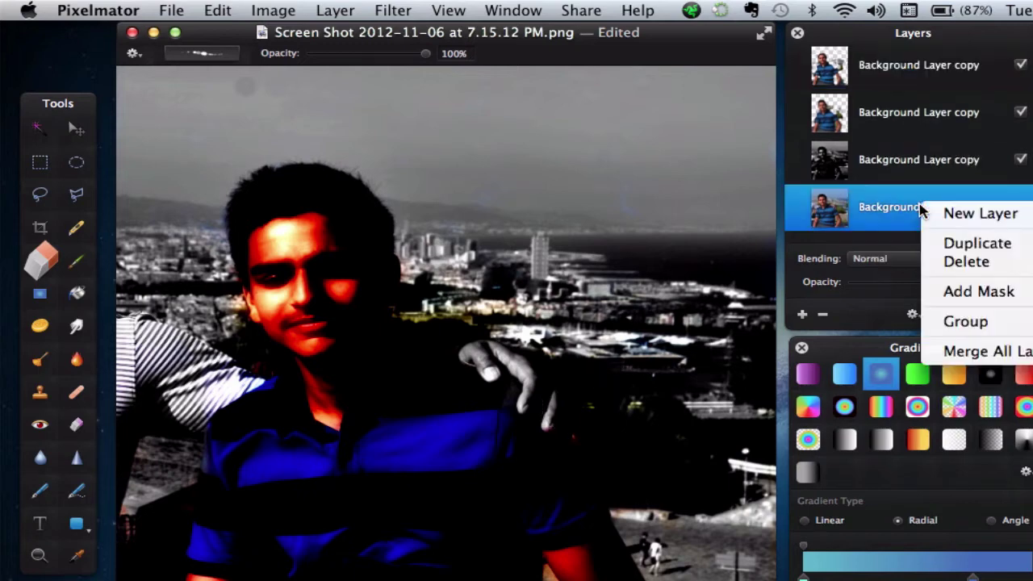
left_click(972, 253)
left_click_drag(910, 207, 911, 70)
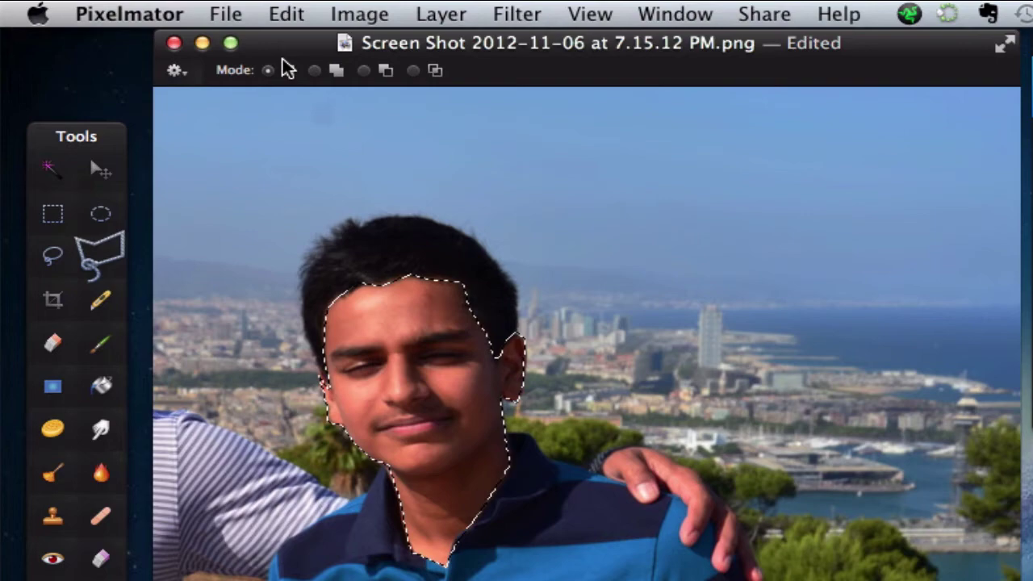
Invert the face selection, delete everything but the face from the top copy, and deselect.
left_click(287, 13)
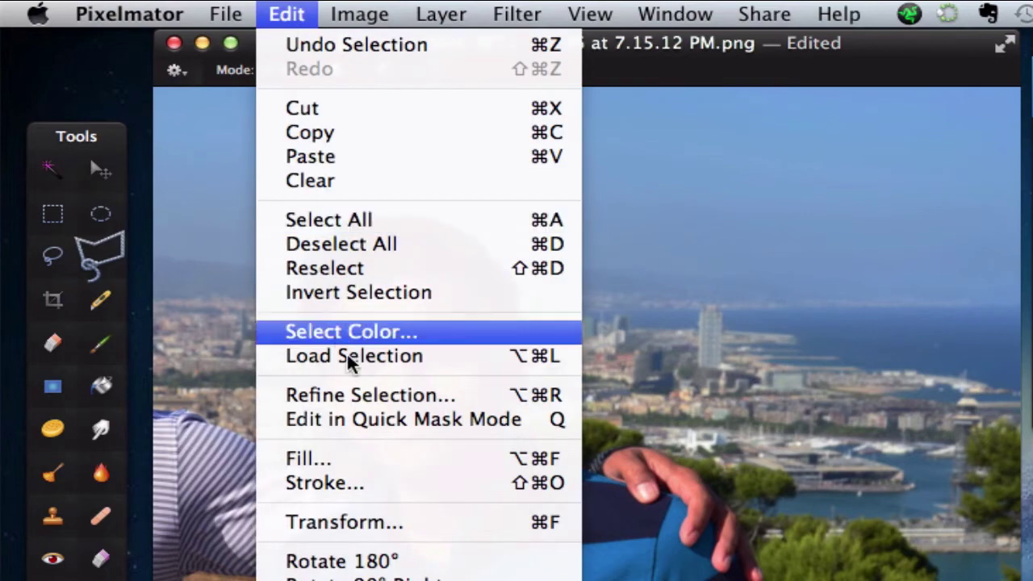
left_click(363, 294)
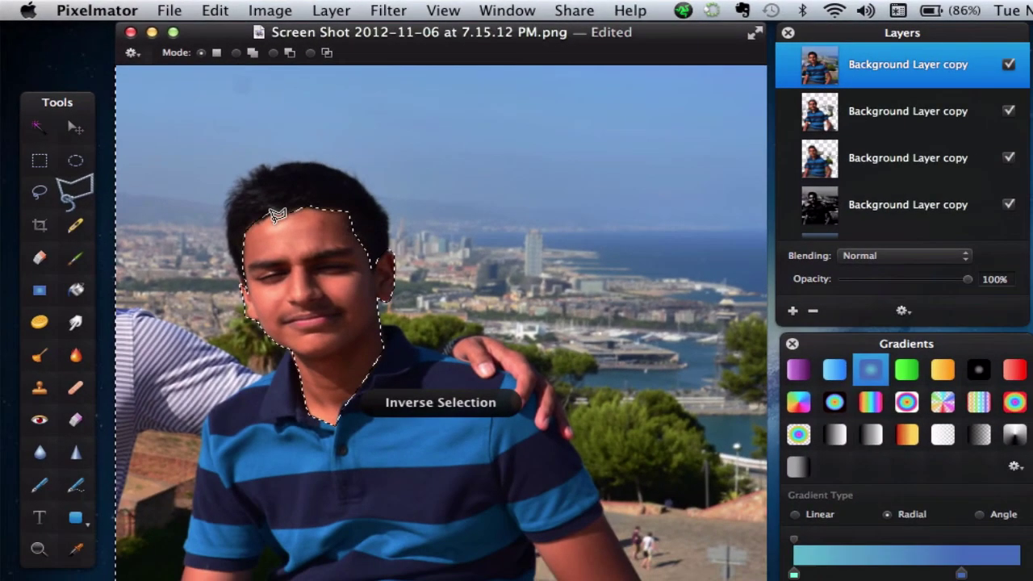
key("Delete")
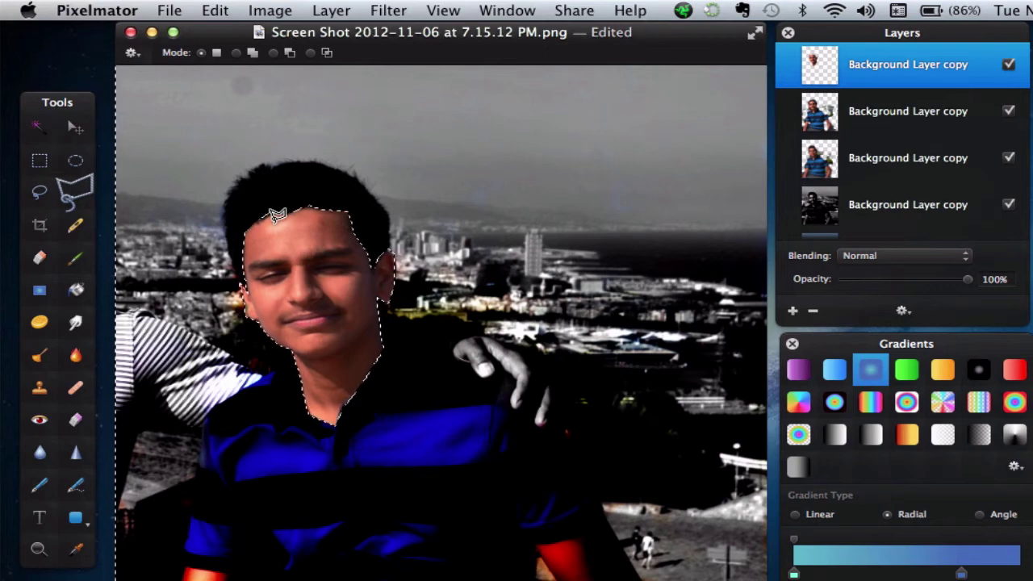
key("super+d")
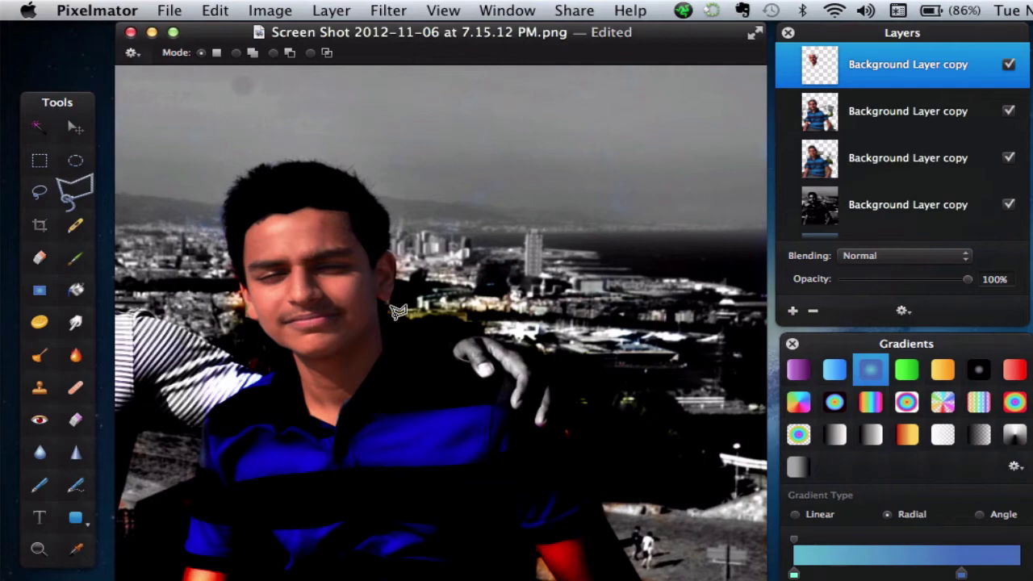
Set the face layer's blending mode to Hard Light.
left_click(886, 257)
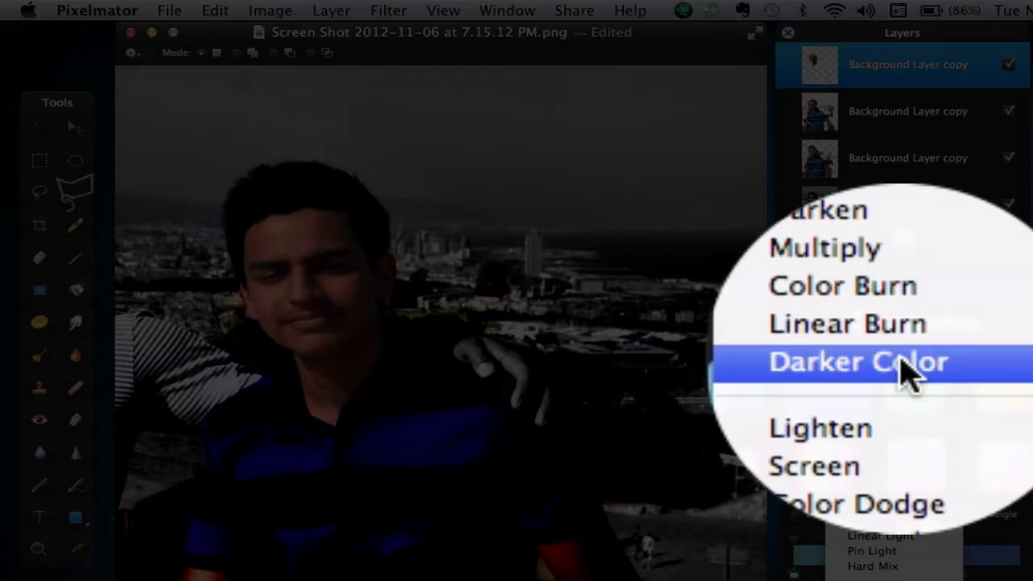
left_click(904, 505)
key("g")
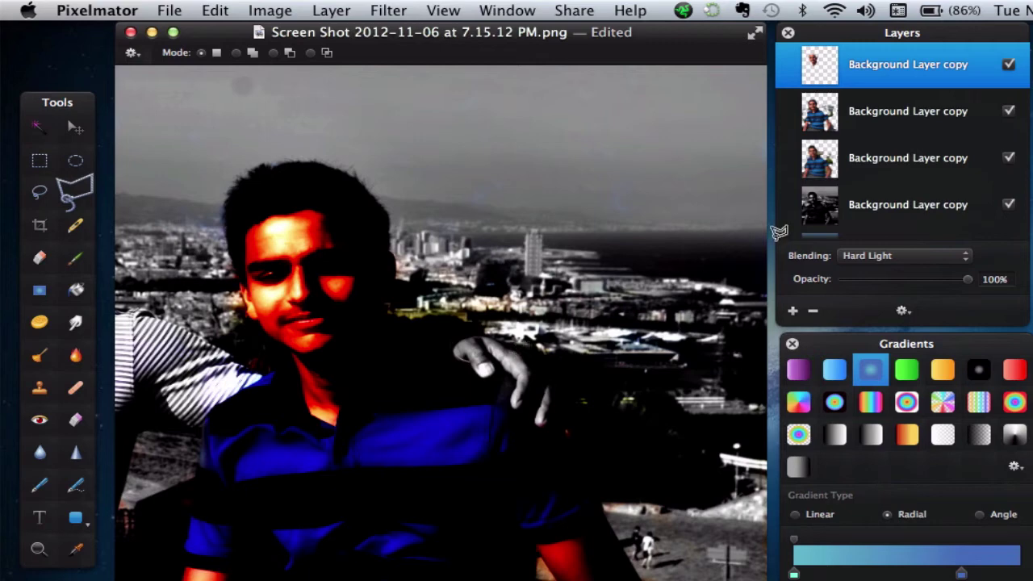
Duplicate the original Background Layer and move the copy to the top of the layer stack.
scroll(895, 178, "down", 2)
left_click(895, 215)
right_click(895, 215)
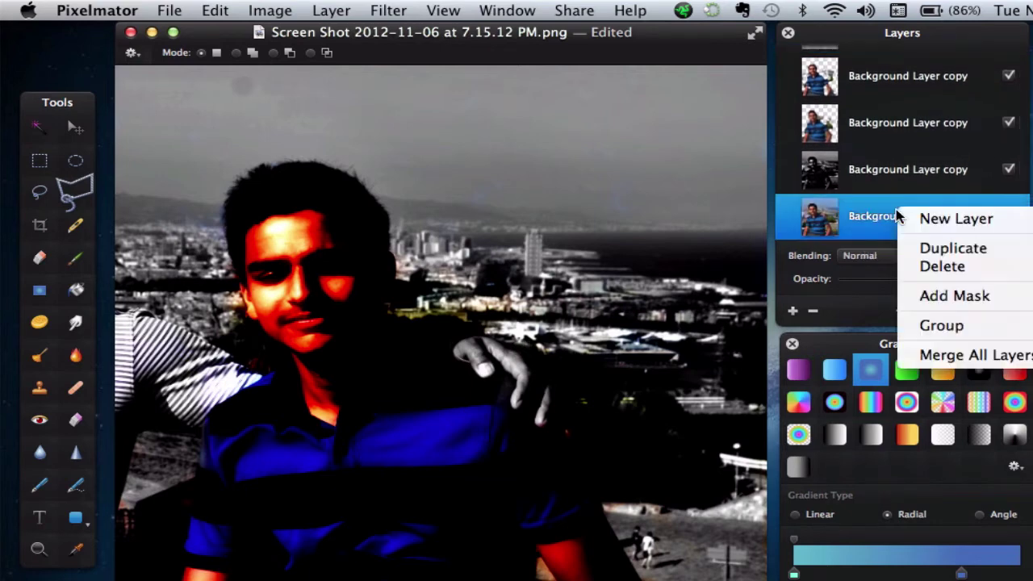
left_click(936, 247)
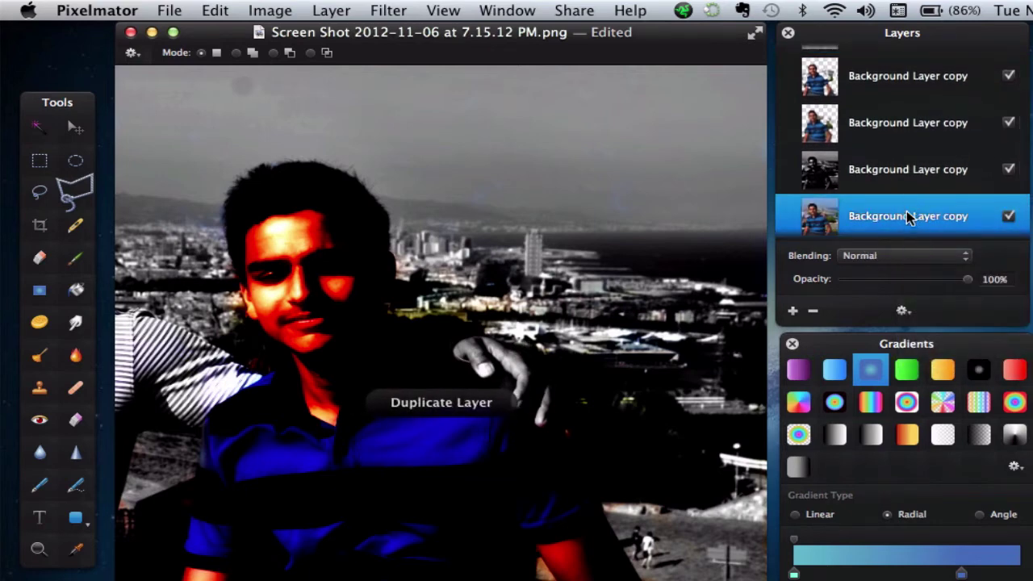
left_click_drag(906, 202, 895, 57)
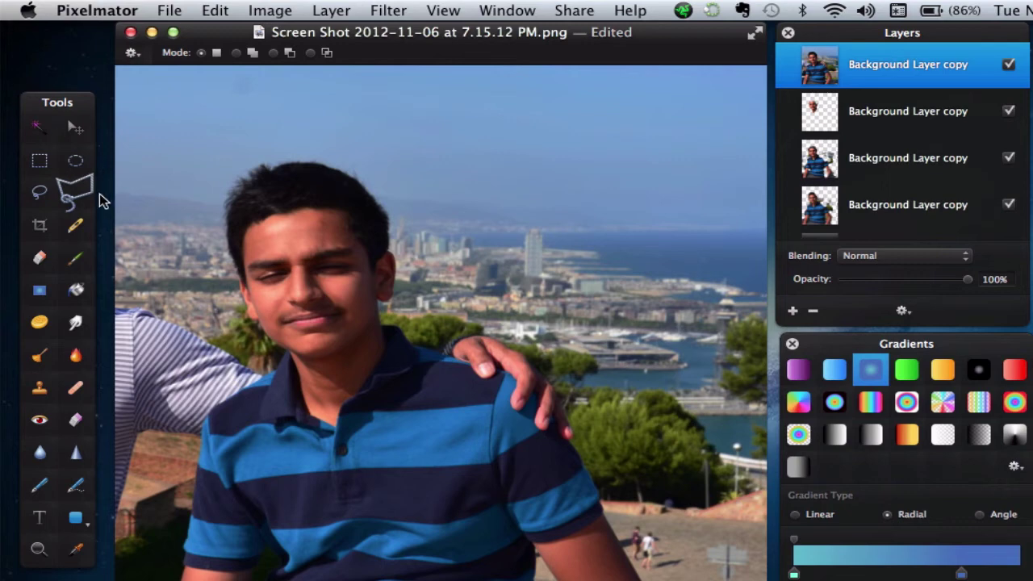
Lasso the face on the new copy and delete everything outside it, leaving a face-only layer.
left_click(277, 203)
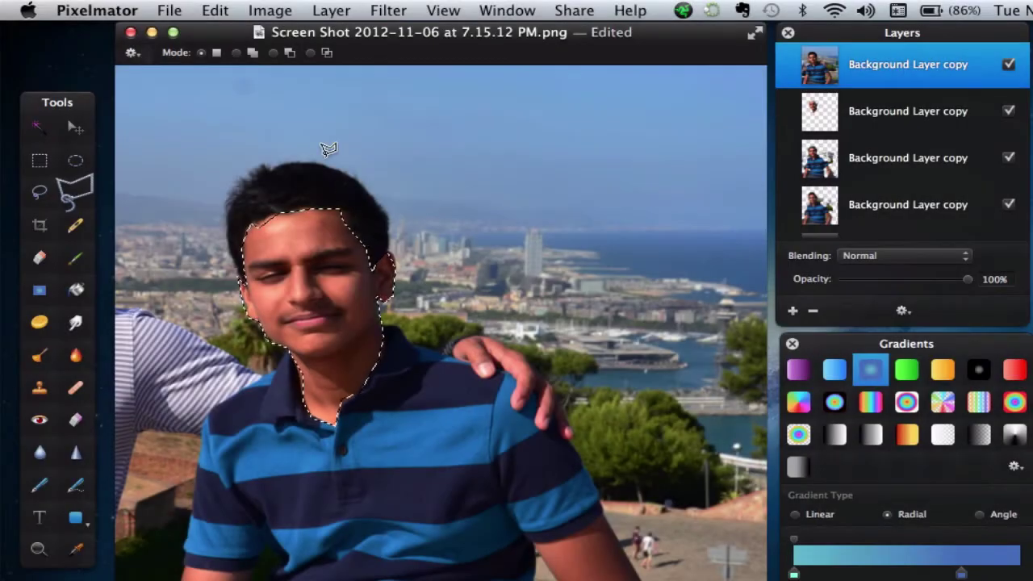
left_click(215, 12)
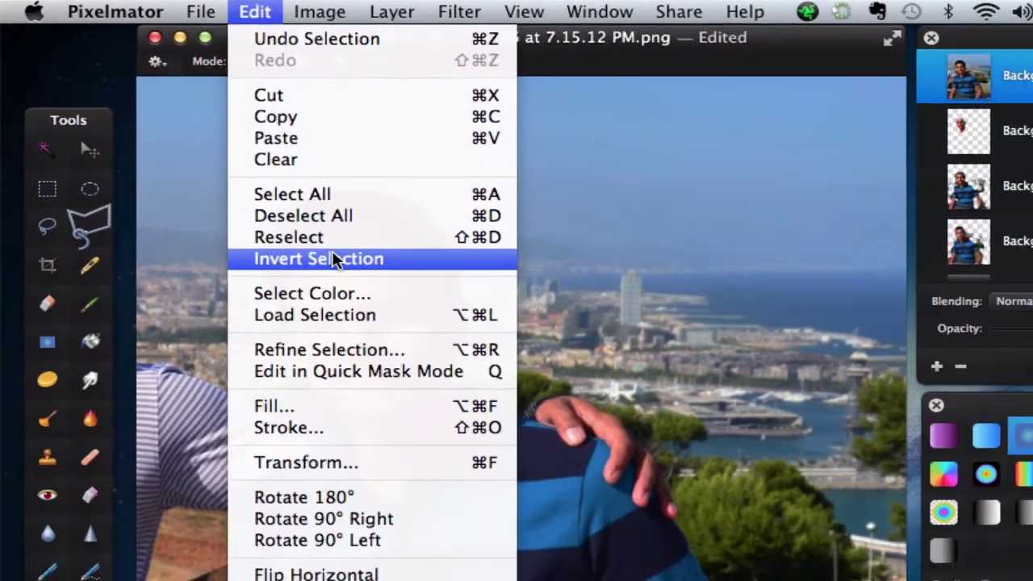
left_click(396, 307)
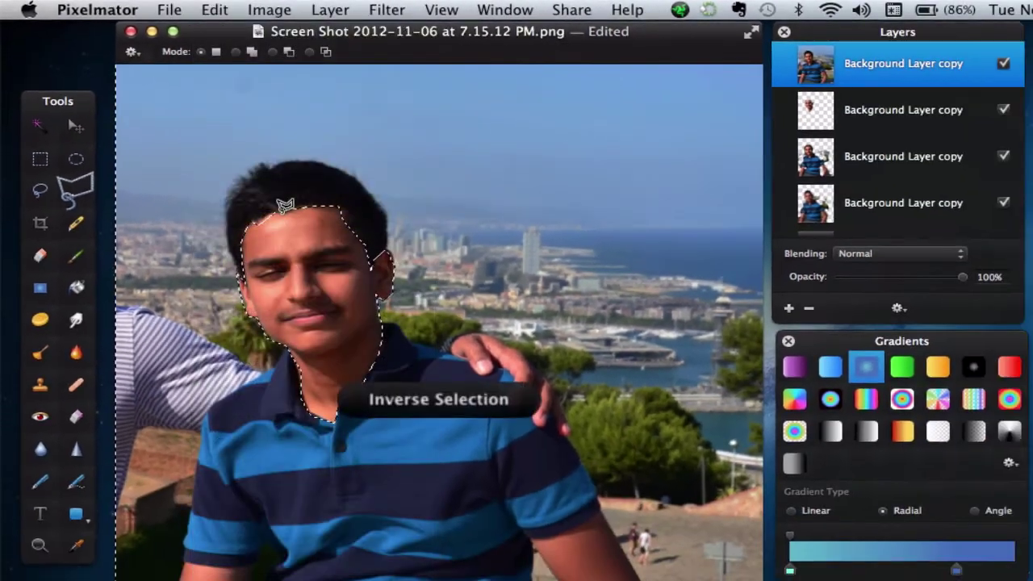
key("Delete")
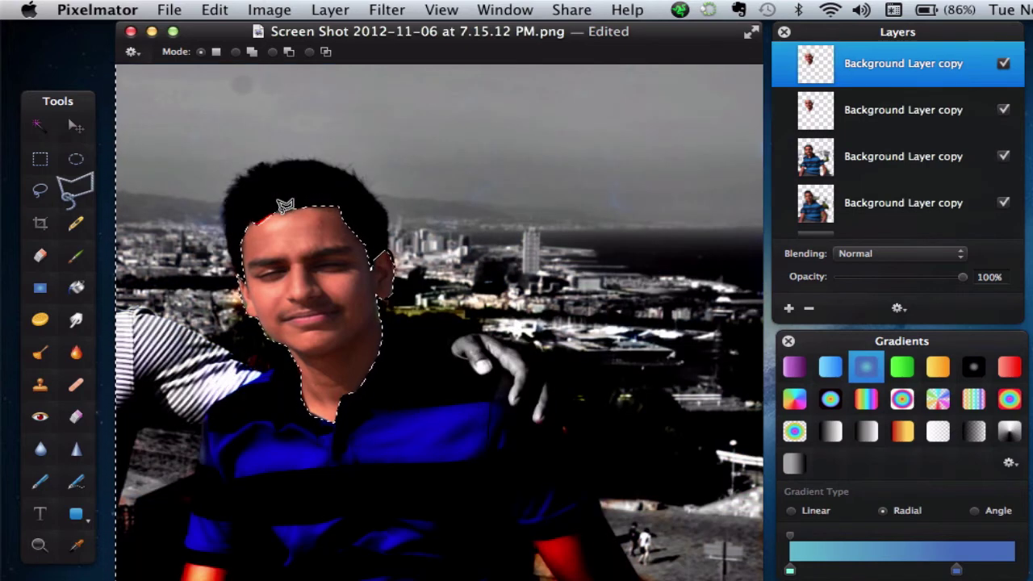
key("super+d")
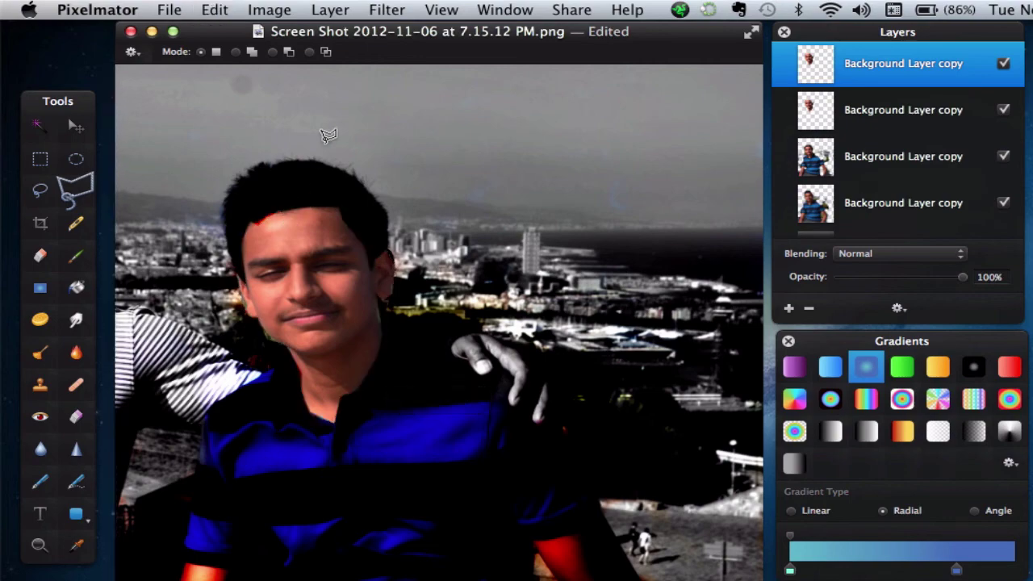
Apply a 10 px Gaussian blur to the top face layer and blend it with Multiply.
left_click(388, 10)
mouse_move(420, 80)
left_click(629, 214)
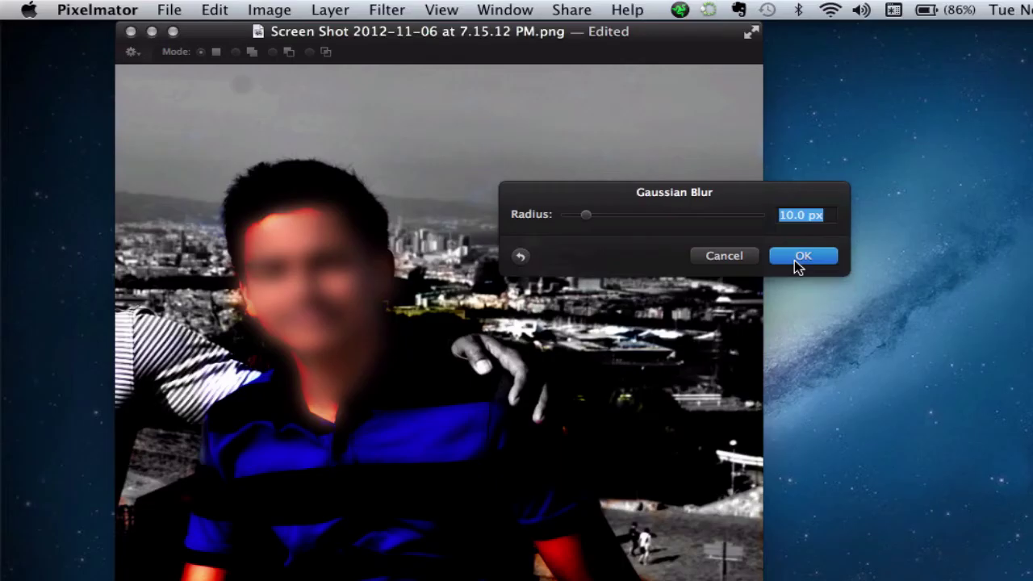
left_click(794, 260)
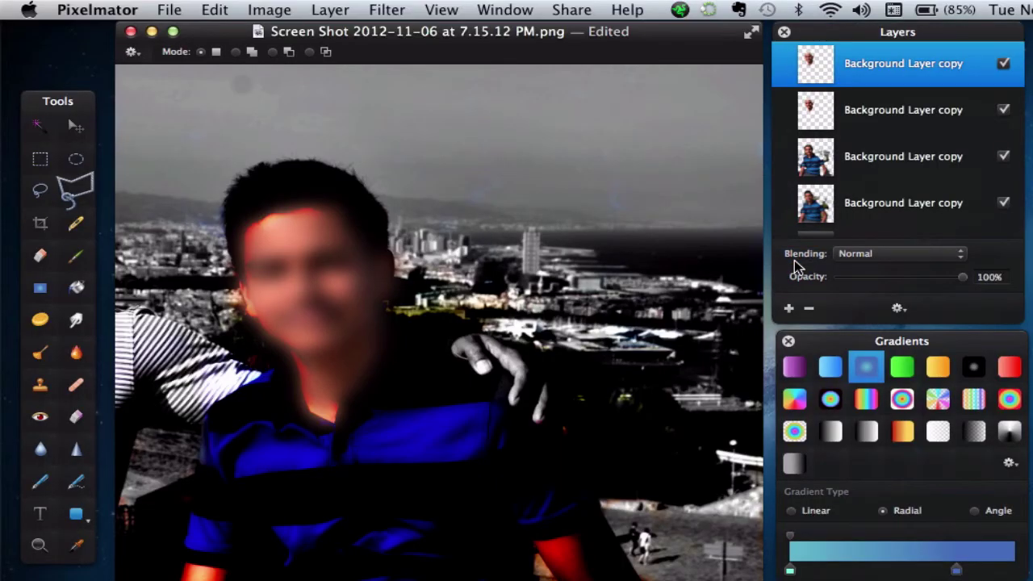
left_click(905, 251)
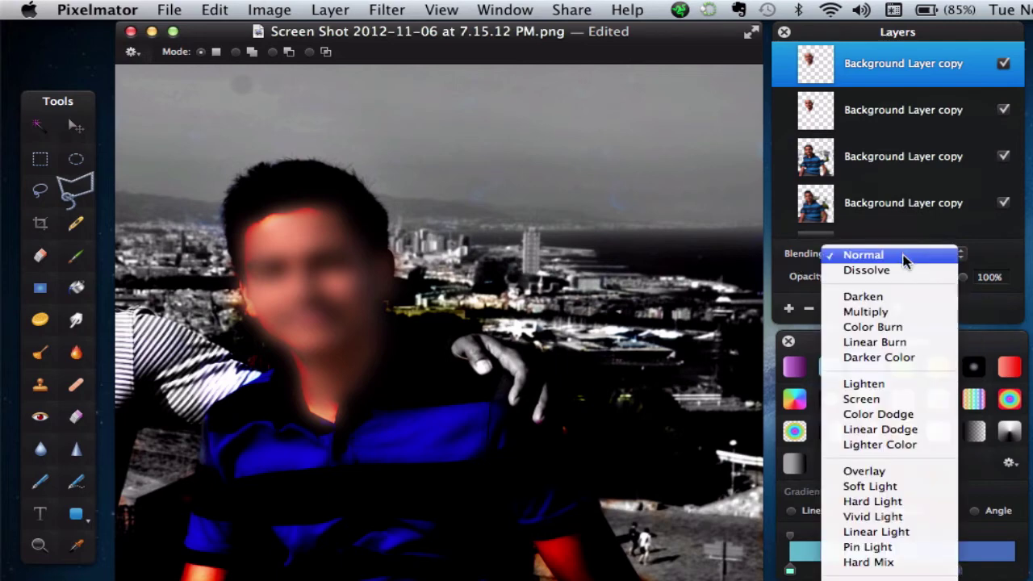
left_click(909, 313)
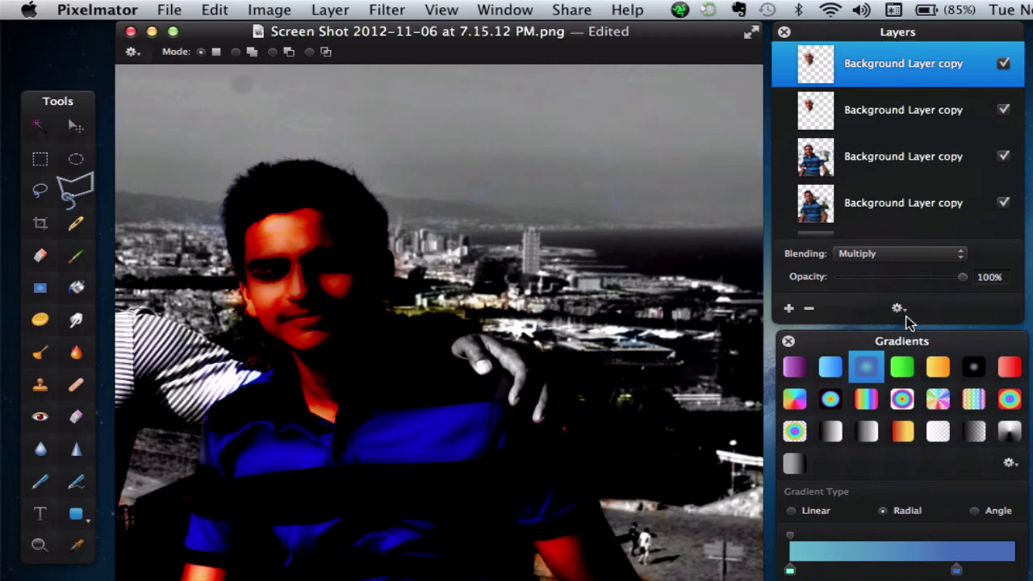
Duplicate the blurred face layer and set the copy to Screen blending at 40% opacity.
right_click(870, 62)
left_click(888, 92)
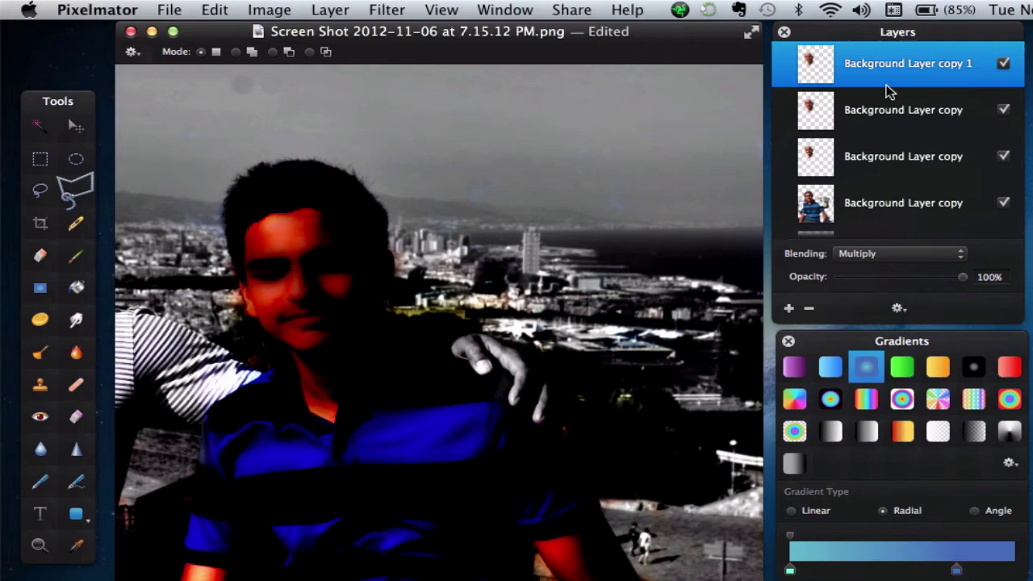
left_click(932, 255)
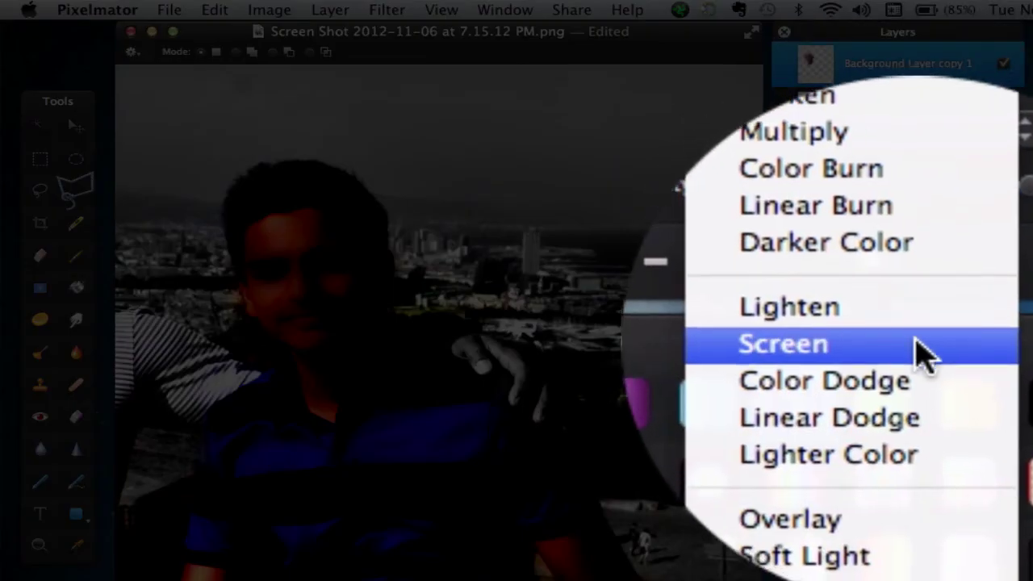
left_click(923, 352)
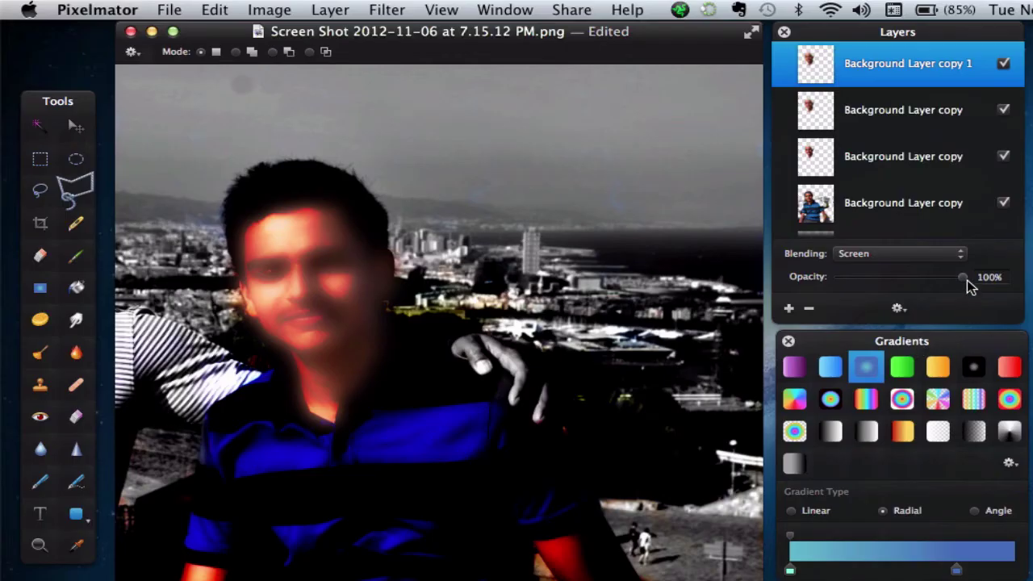
left_click_drag(966, 280, 892, 286)
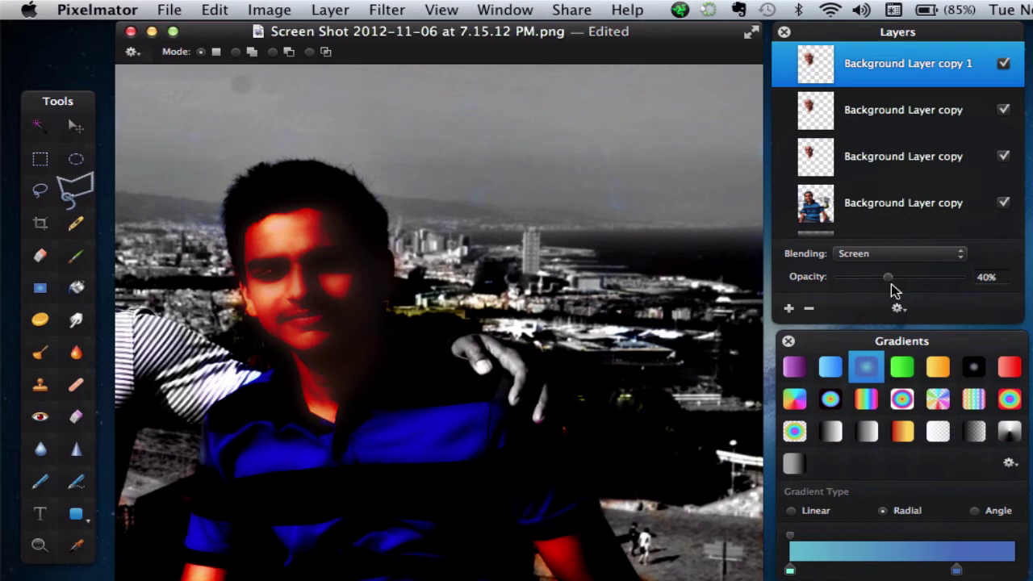
Add an empty layer named 'Layer' on top with Soft Light blending at 100% opacity.
left_click(790, 310)
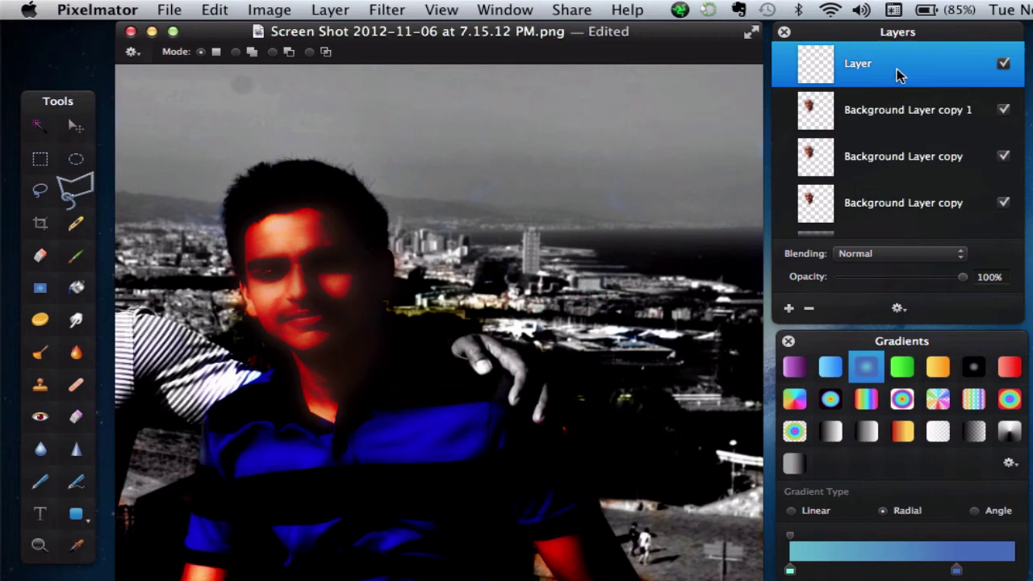
left_click(906, 260)
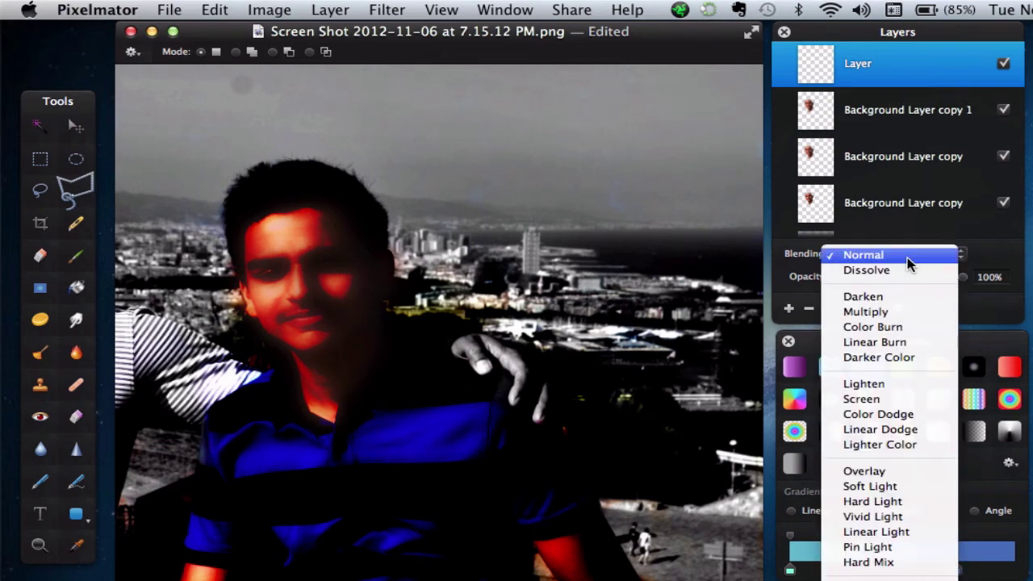
left_click(870, 486)
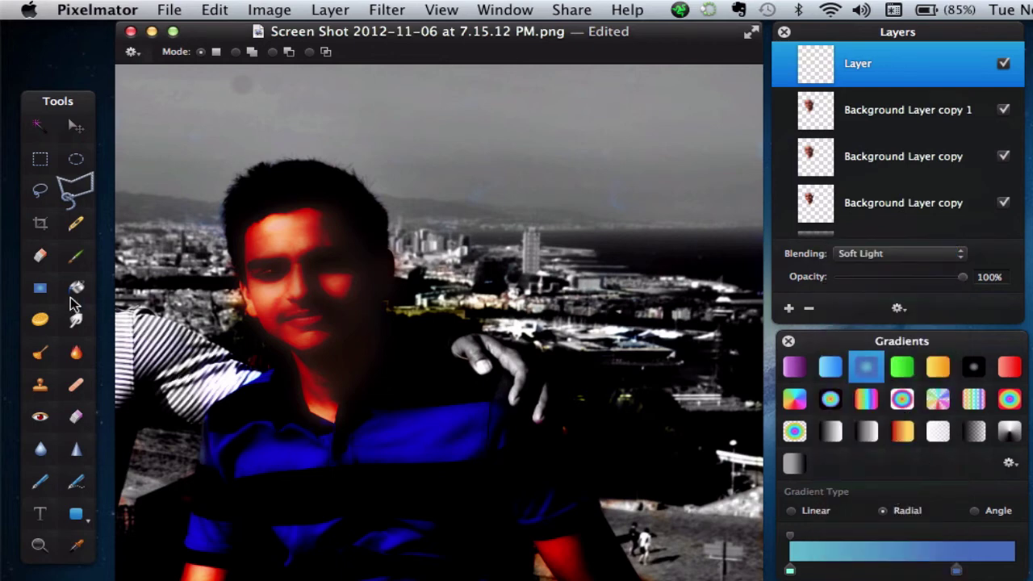
left_click(75, 263)
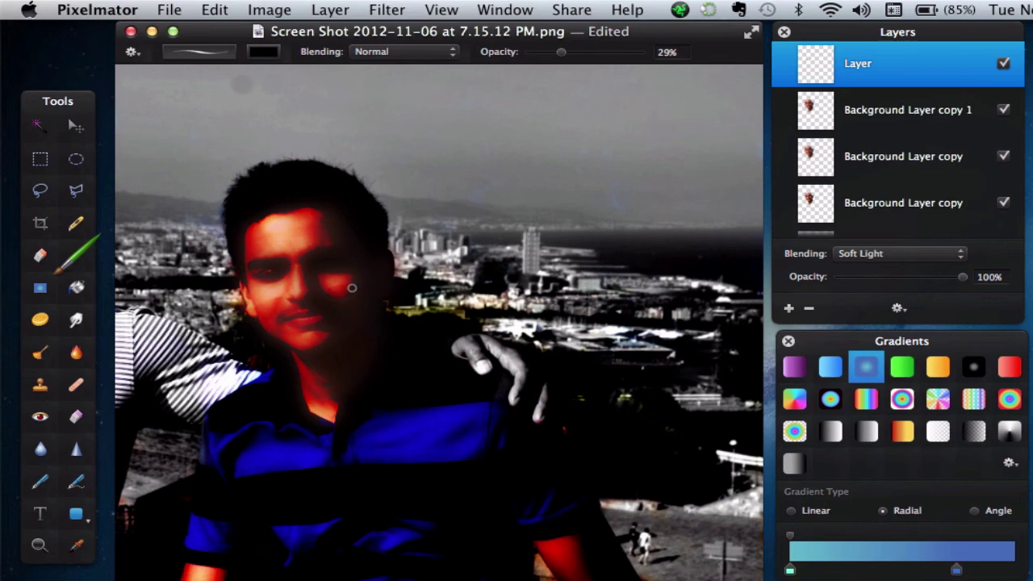
Duplicate the empty layer as 'Layer copy' with Overlay blending at 32% opacity.
right_click(850, 51)
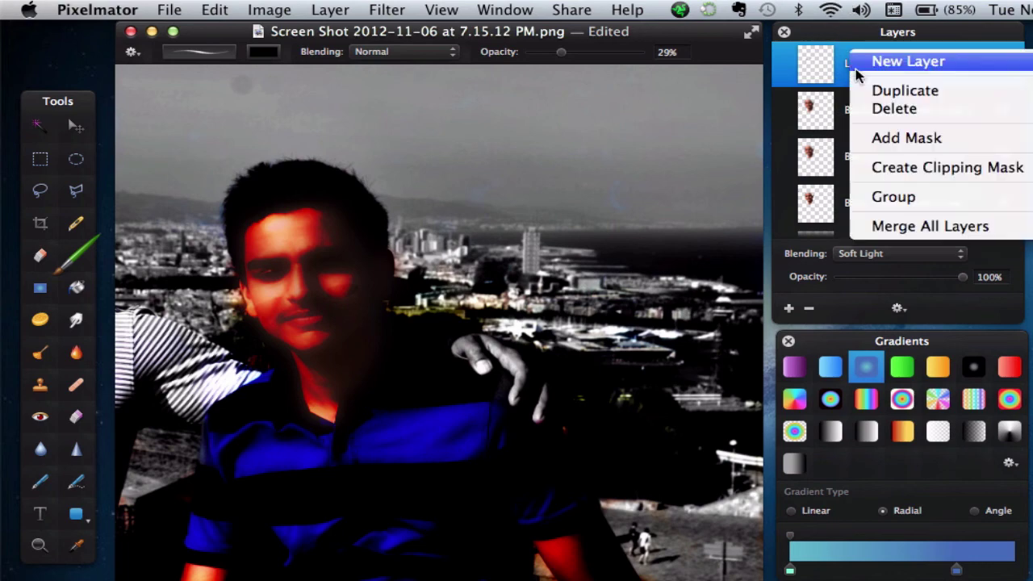
left_click(879, 90)
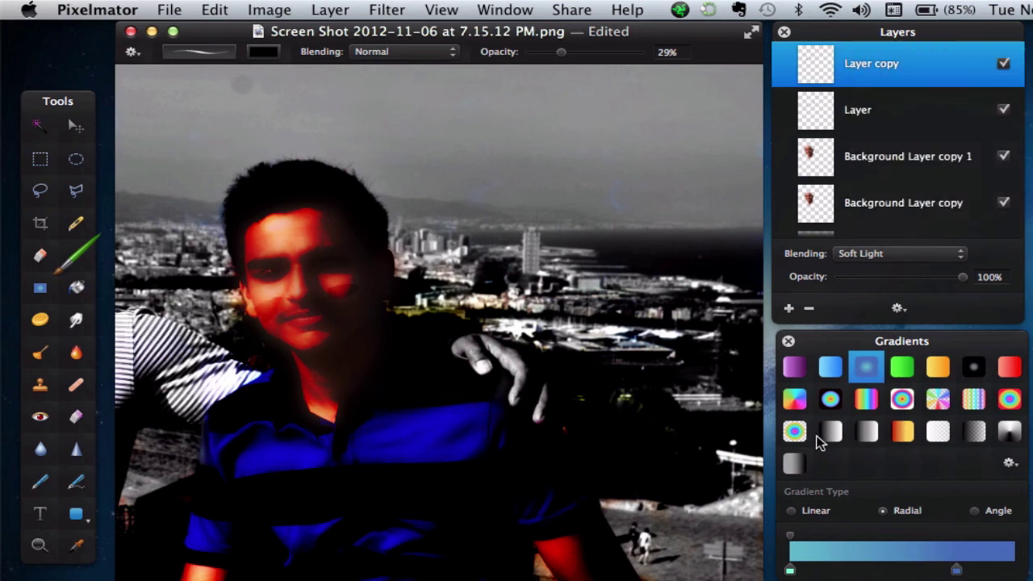
left_click(902, 255)
left_click(894, 242)
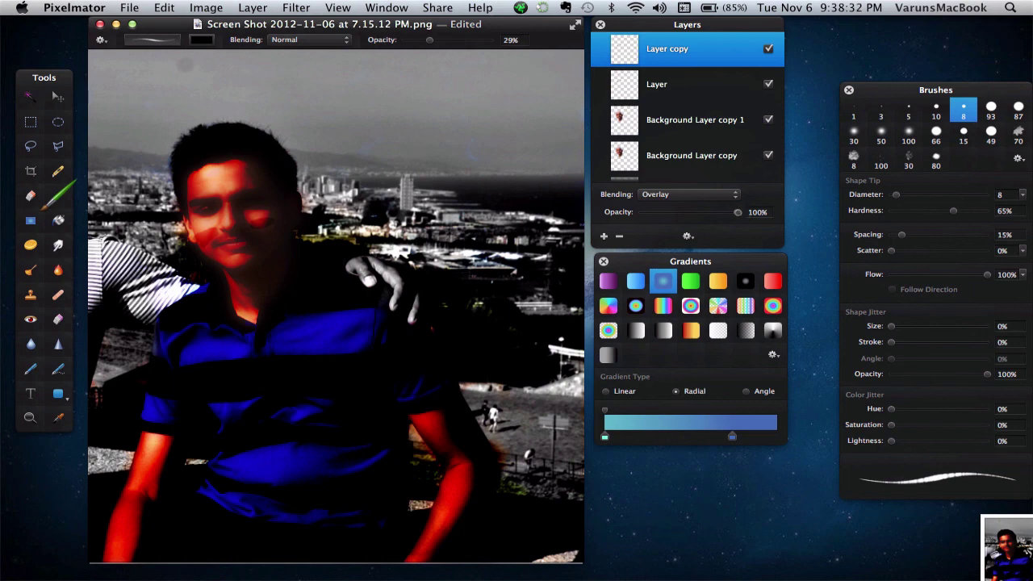
left_click_drag(738, 212, 672, 218)
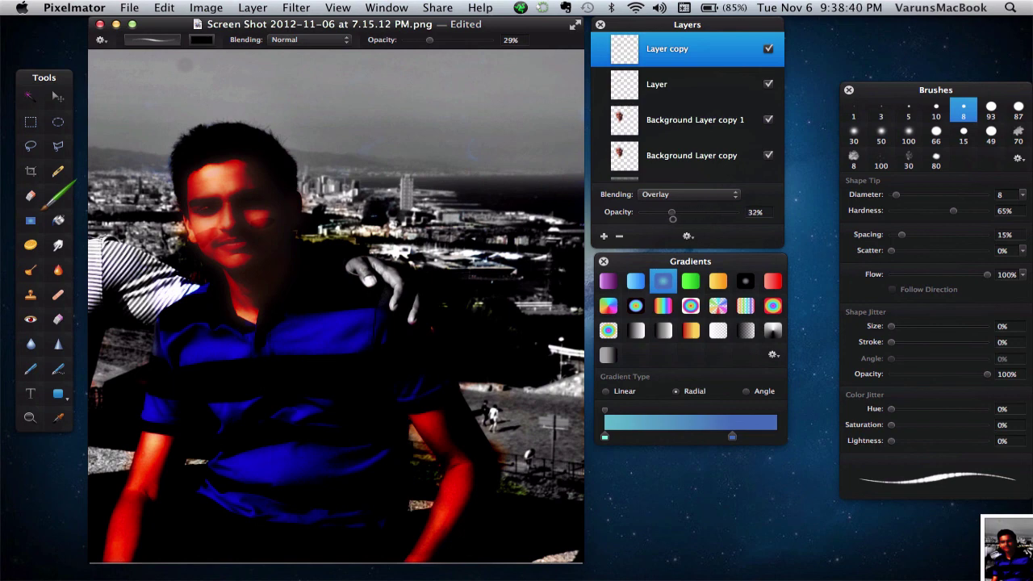